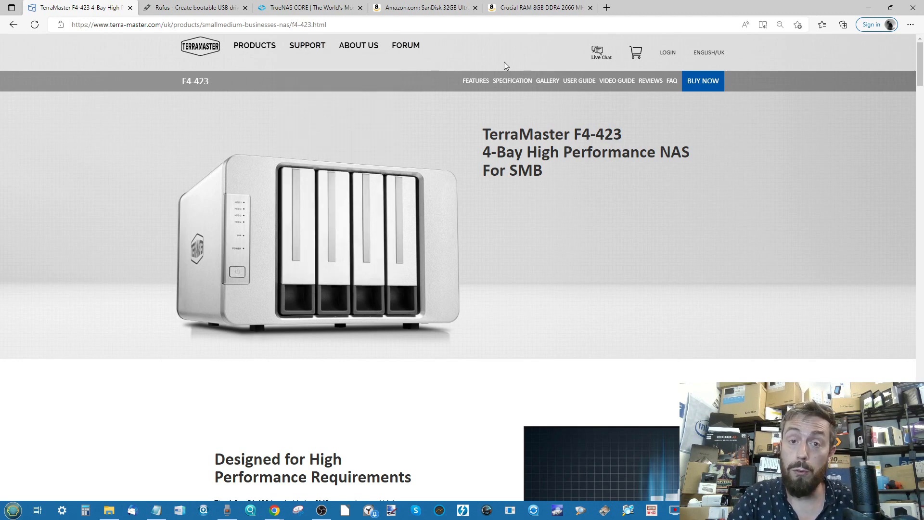
Open the TerraMaster F4-423 specification page and examine the processor and memory entries
click(510, 84)
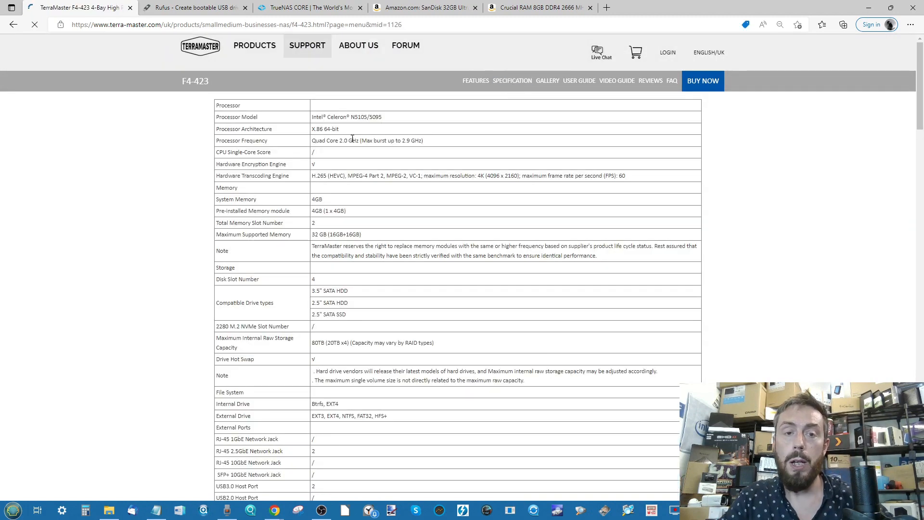
scroll(353, 119, up, 5)
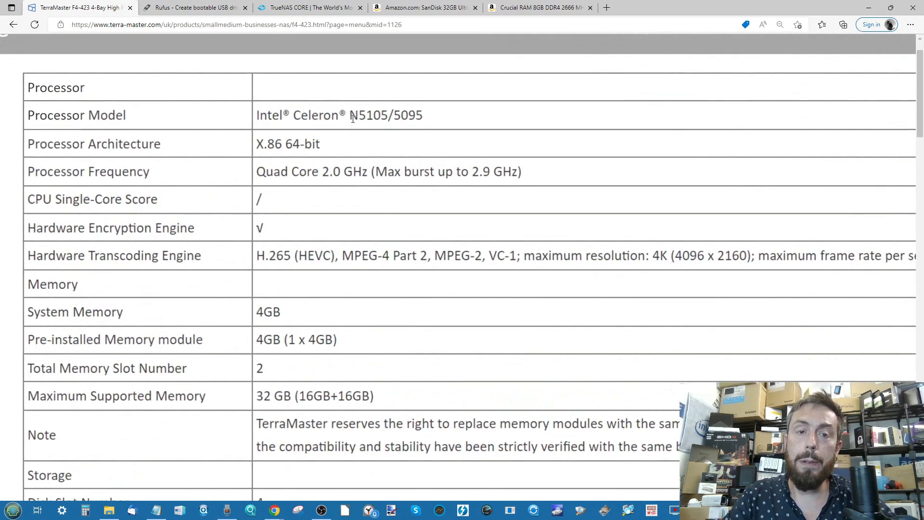
scroll(352, 118, down, 5)
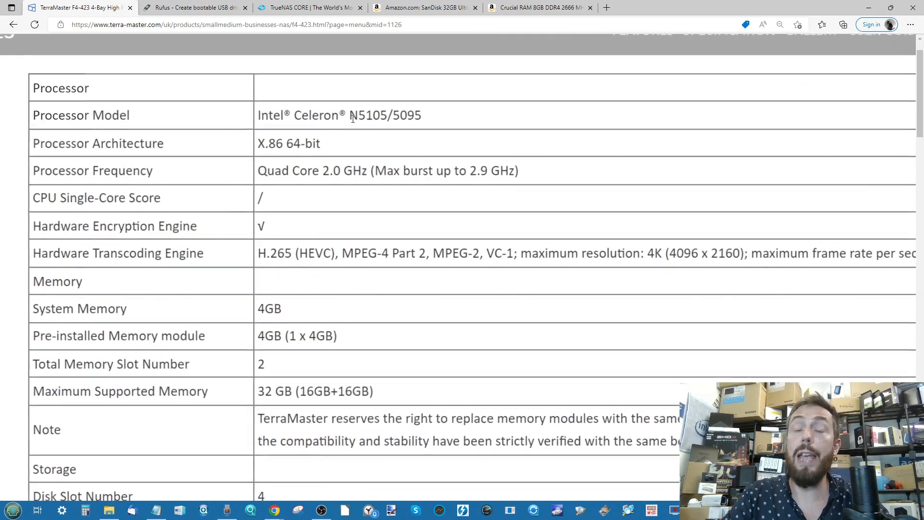
scroll(352, 119, down, 1)
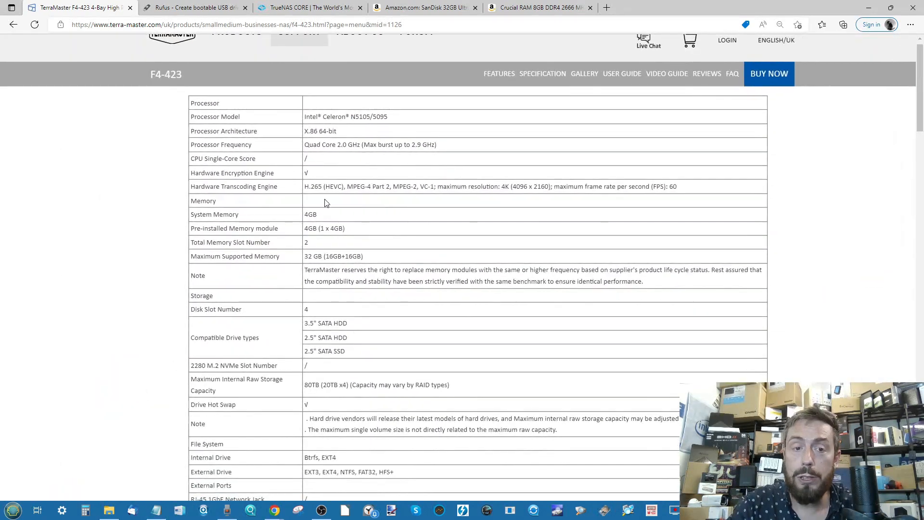
scroll(322, 208, down, 1)
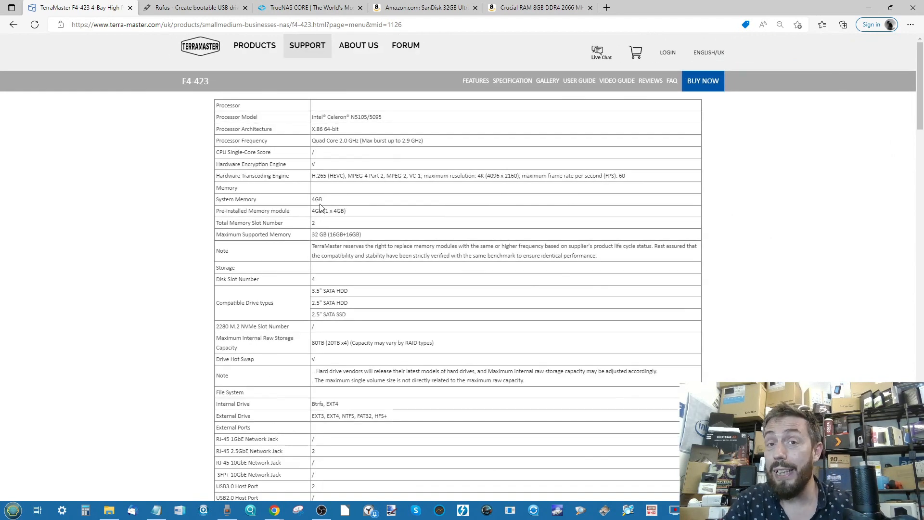
mouse_move(310, 48)
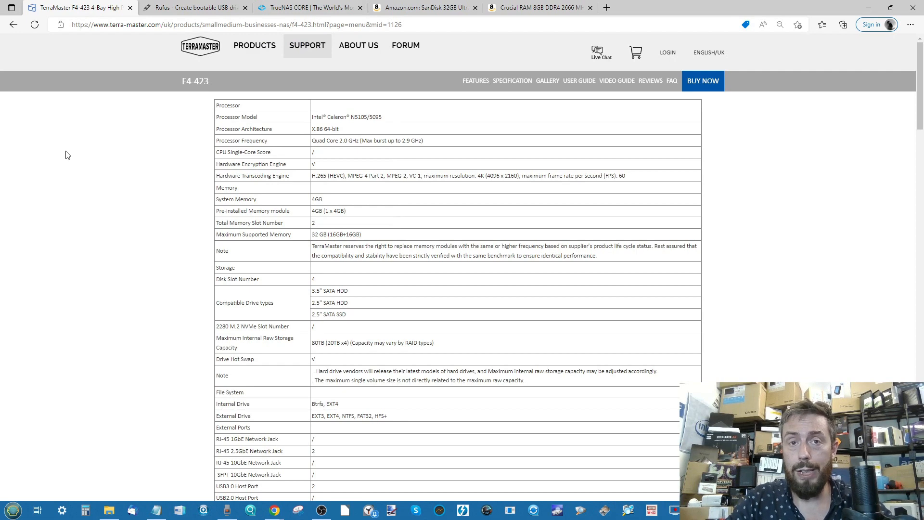
Look over the Rufus page down to its Download section, and bring up the TrueNAS CORE page
click(174, 6)
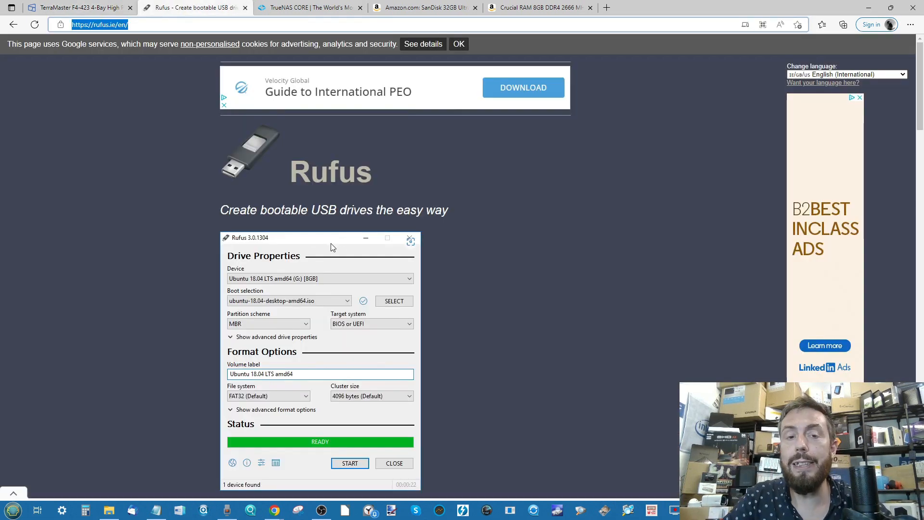
scroll(362, 261, down, 1)
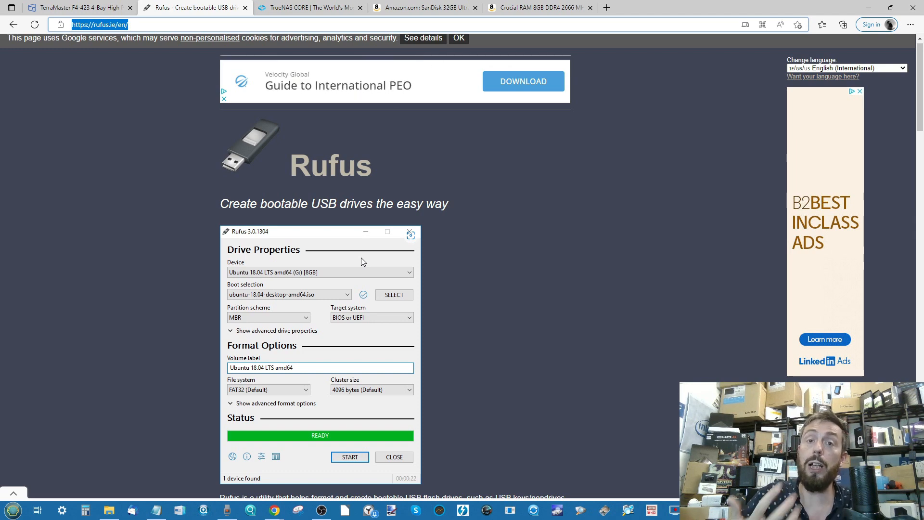
scroll(367, 365, down, 4)
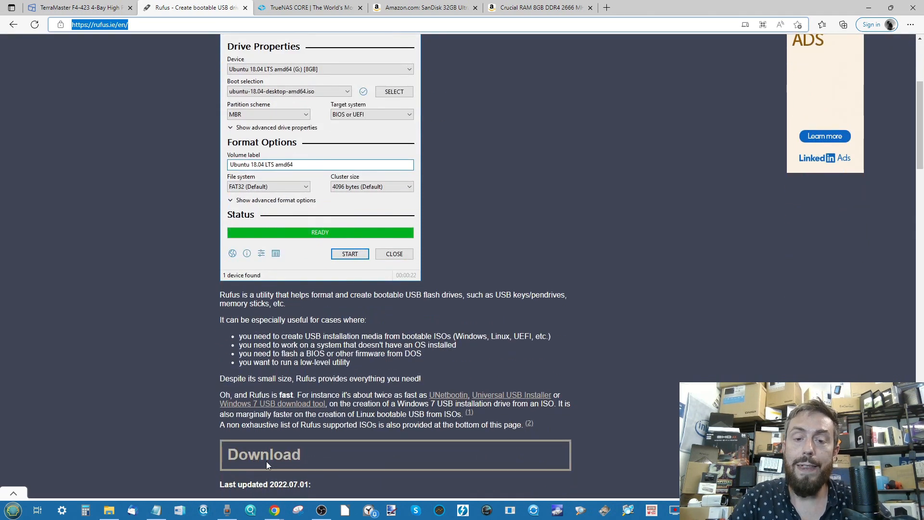
scroll(329, 418, up, 4)
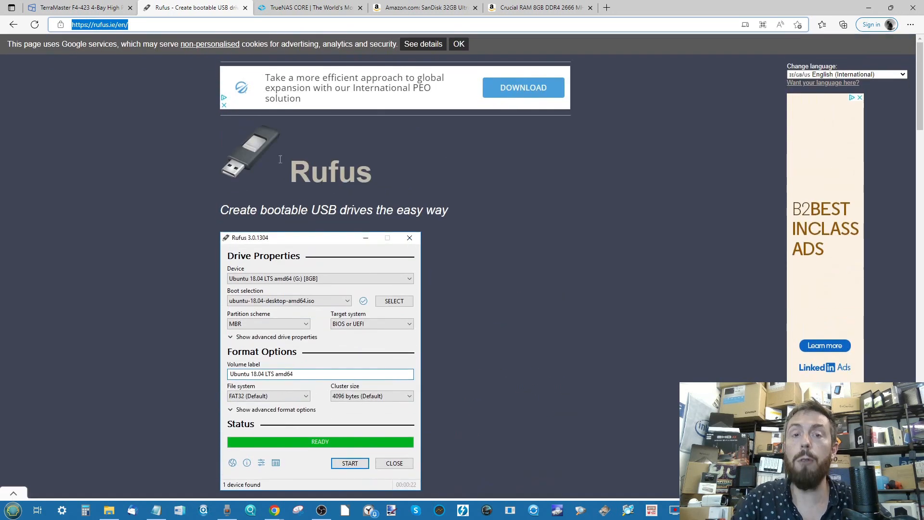
click(262, 9)
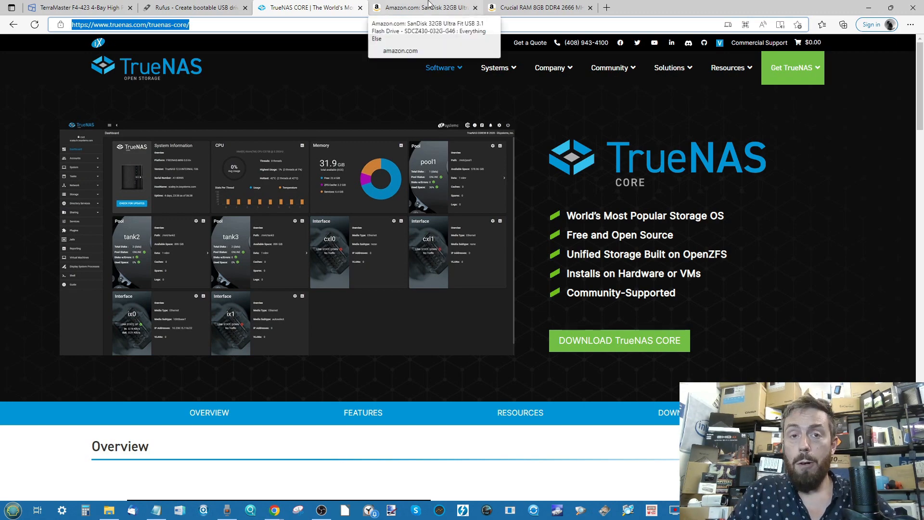
Check the price of the SanDisk 32GB Ultra Fit USB drive on Amazon and compare it with the 64GB size, returning to 32GB
click(427, 6)
double_click(516, 136)
drag(723, 144, 700, 141)
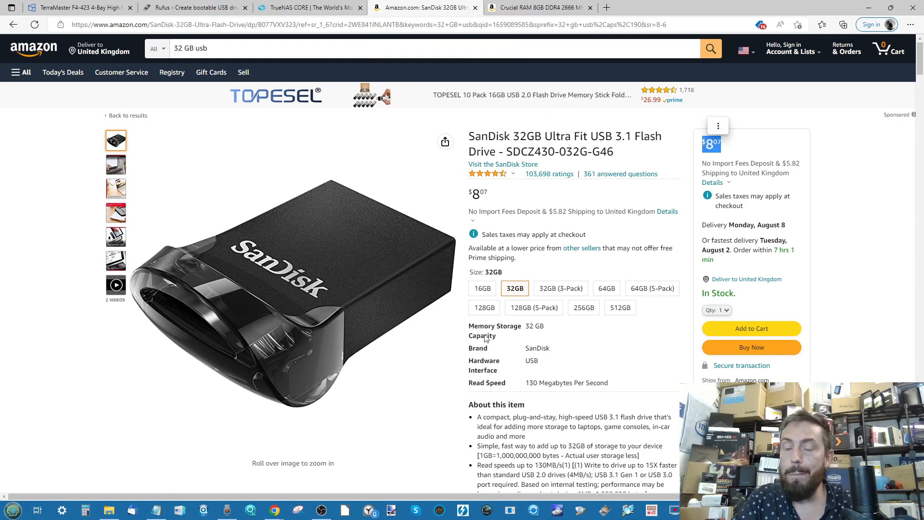
scroll(752, 157, up, 5)
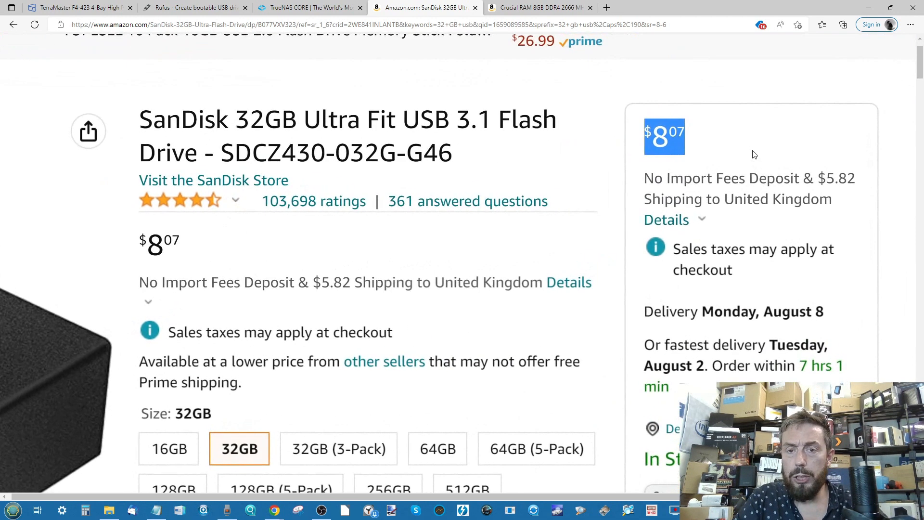
scroll(754, 154, down, 5)
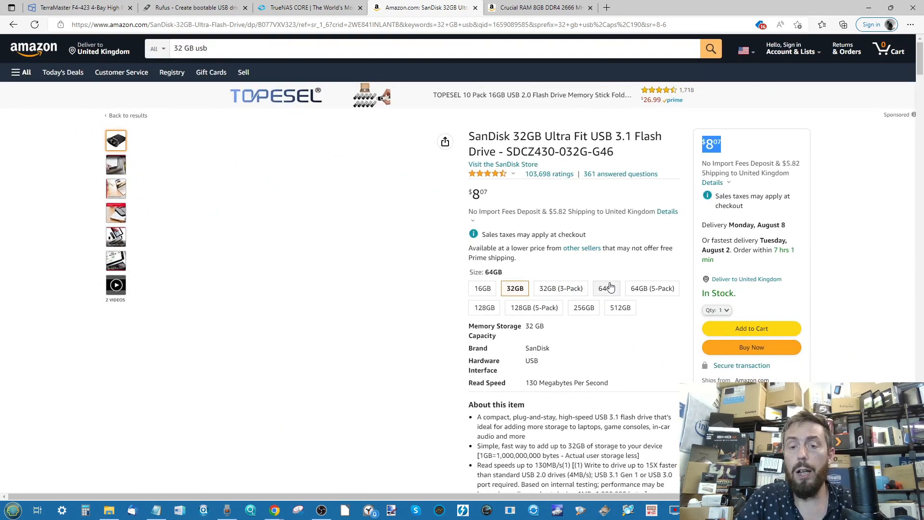
click(608, 289)
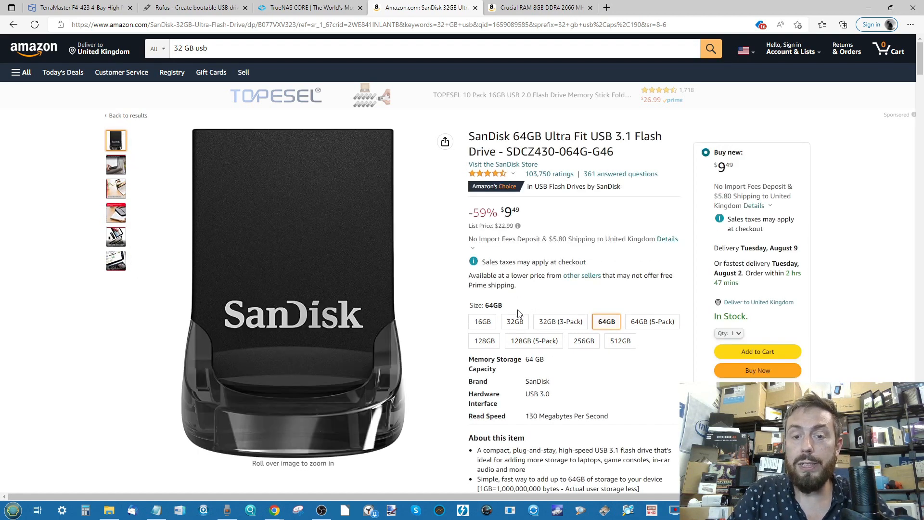
click(514, 323)
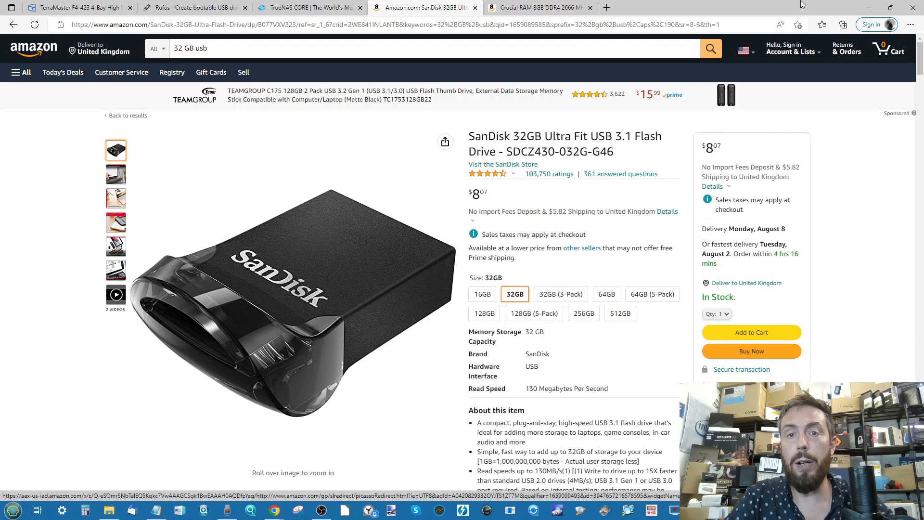
Examine the Amazon listing for the Crucial 8GB DDR4 2666 MHz laptop memory
click(554, 7)
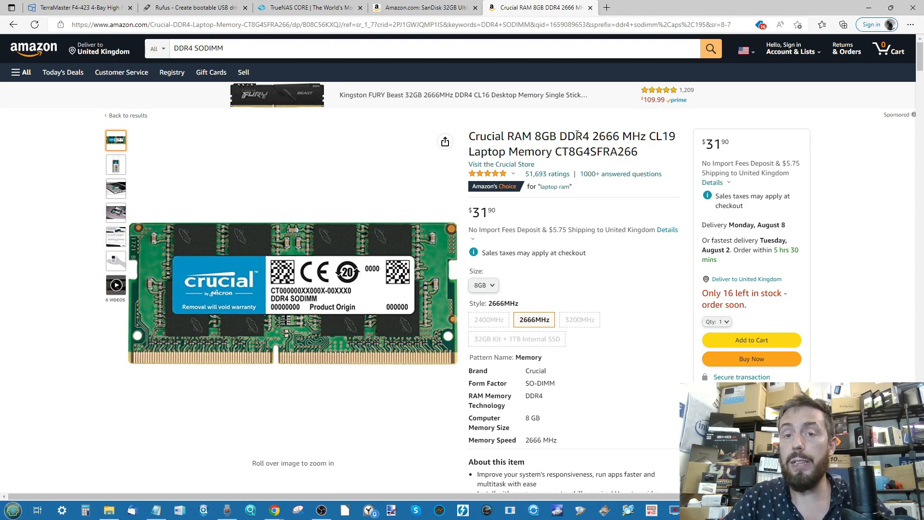
scroll(576, 134, up, 5)
scroll(577, 135, down, 5)
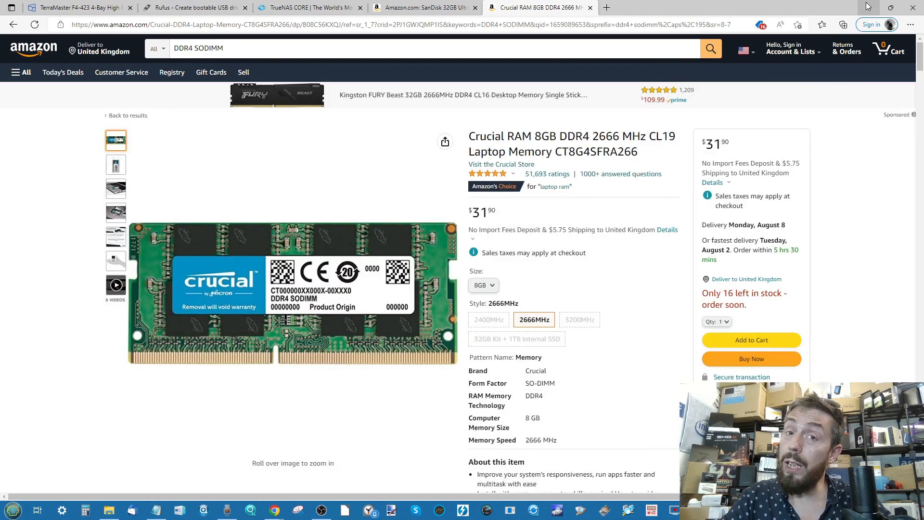
Minimise the browser, run rufus-3.19 from the Downloads folder and set the device to the 32 GB NO_LABEL (E:) drive
click(868, 7)
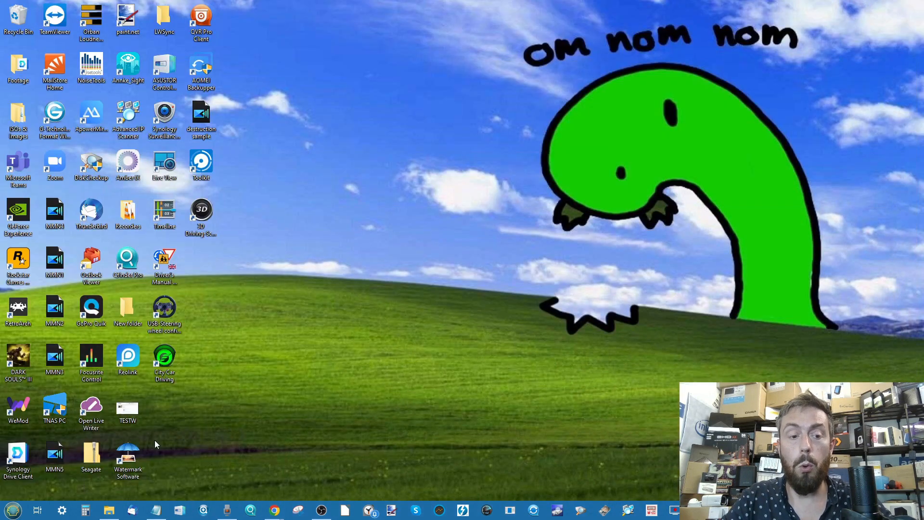
click(109, 510)
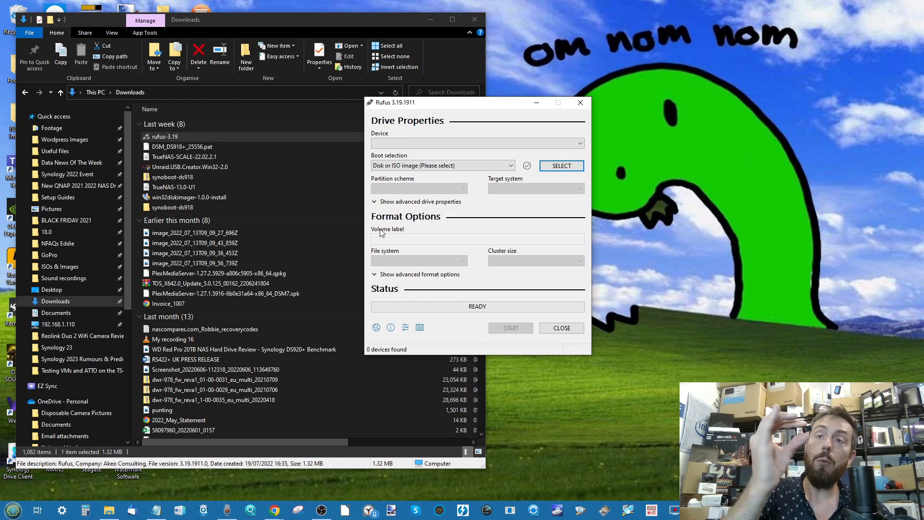
click(388, 142)
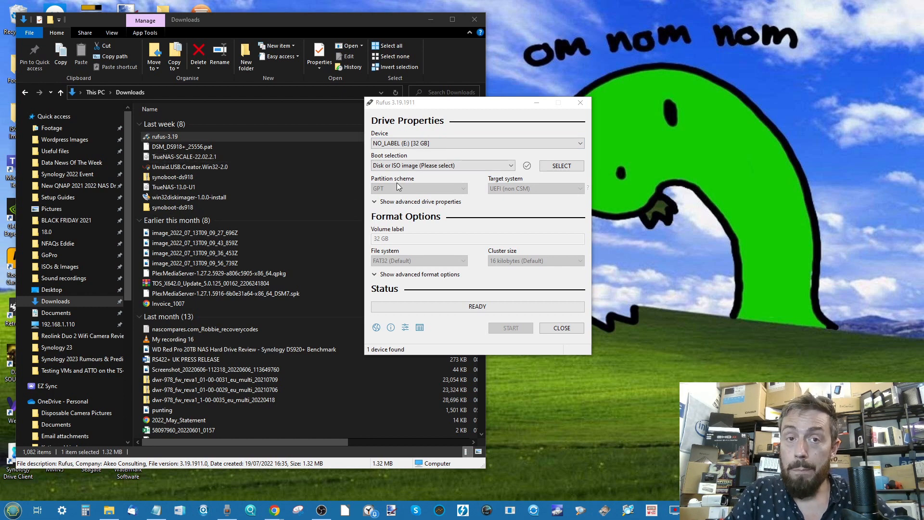
Open This PC in a new File Explorer window and look at its listed drives
scroll(98, 273, down, 4)
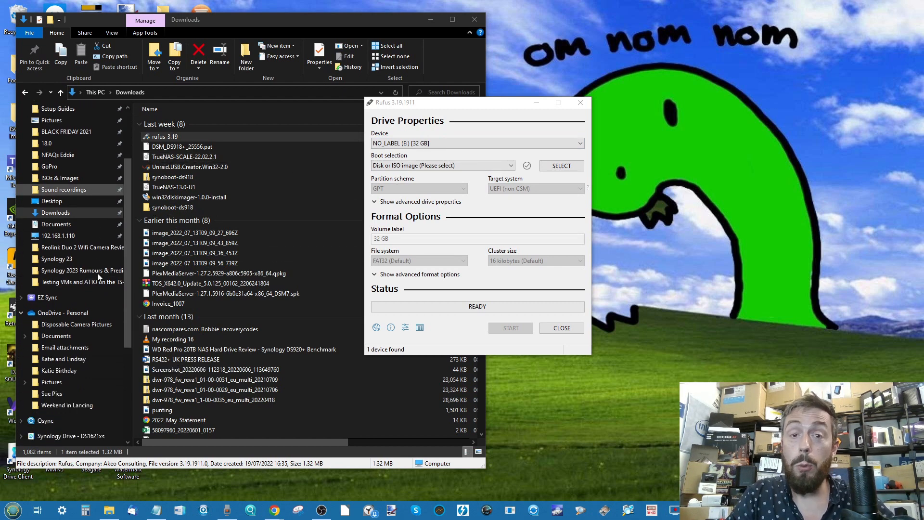
scroll(84, 330, down, 5)
right_click(46, 335)
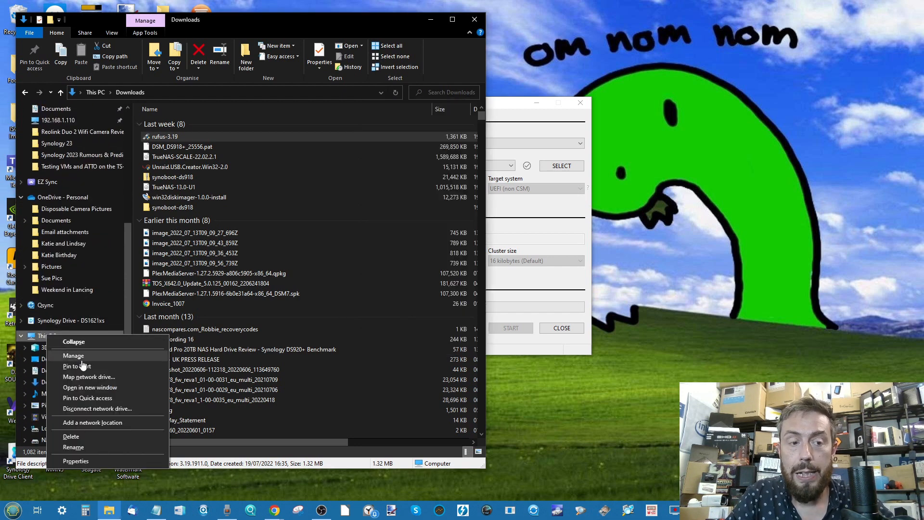
click(38, 339)
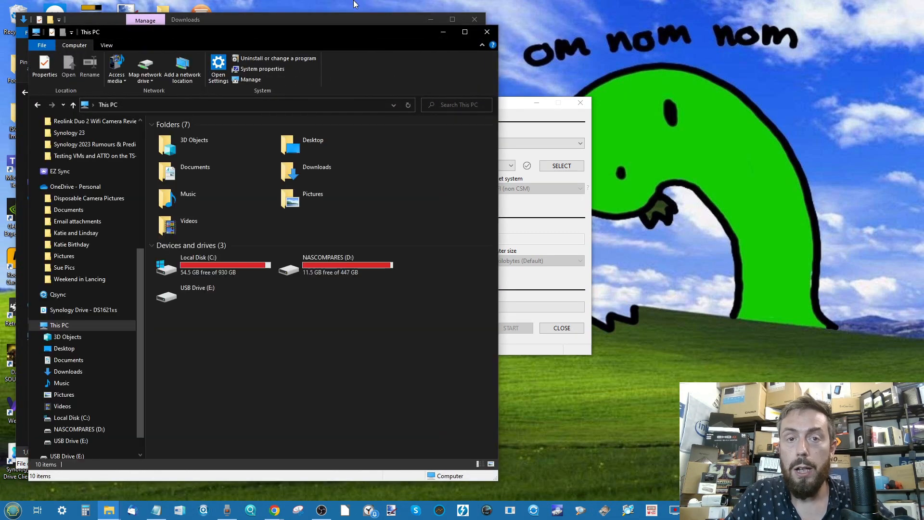
click(236, 272)
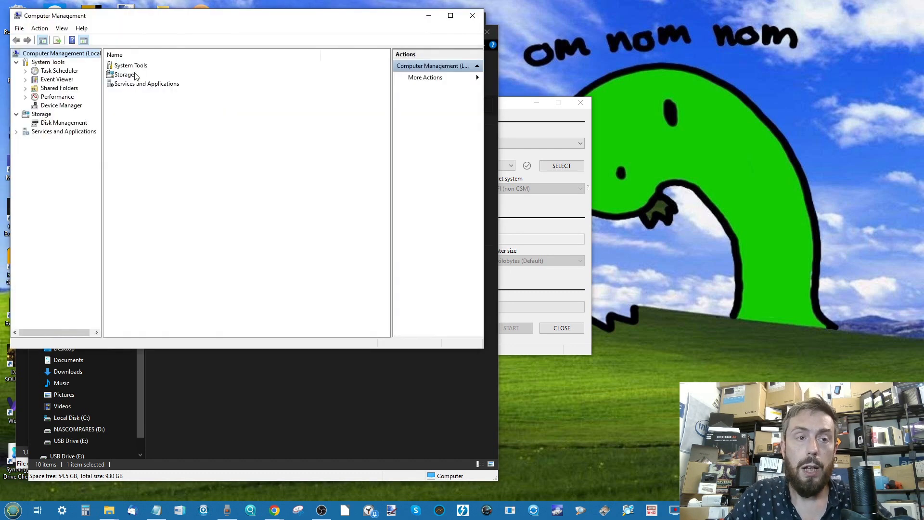
Open Disk Management under Storage in Computer Management to view the connected disks
click(130, 76)
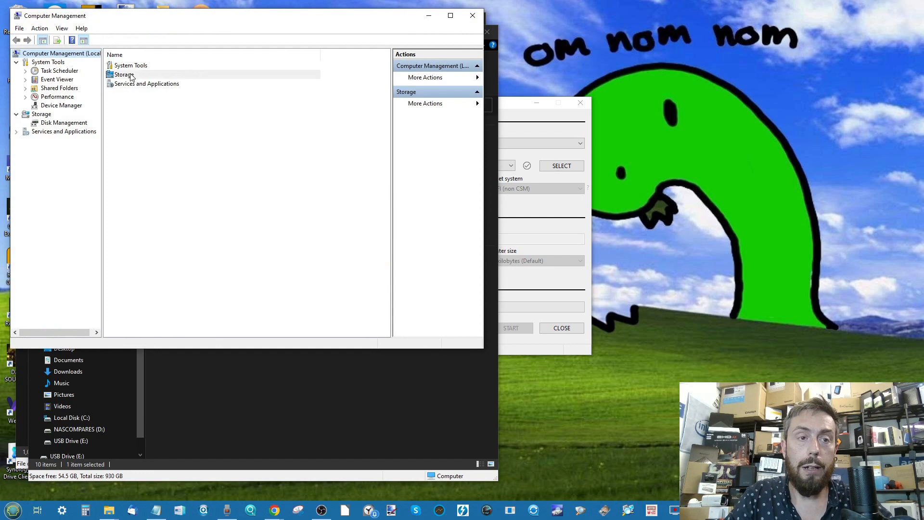
double_click(129, 76)
double_click(141, 65)
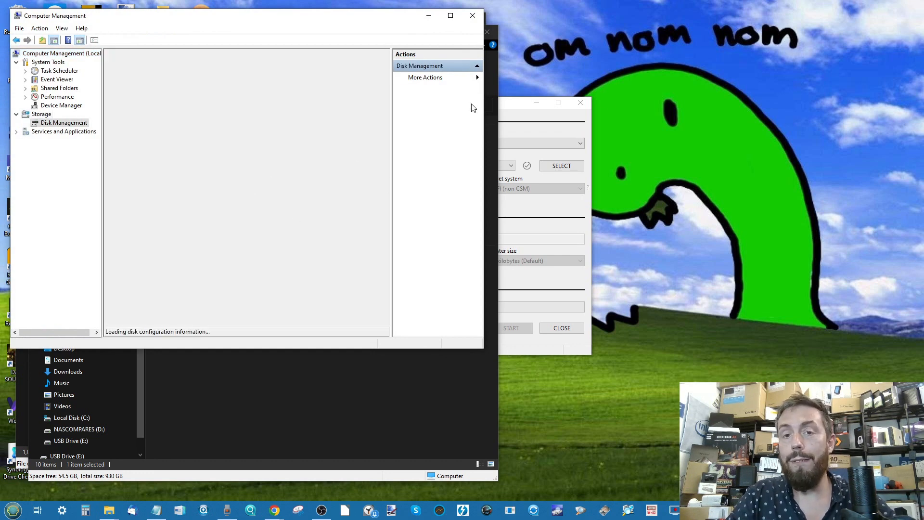
drag(522, 107, 740, 89)
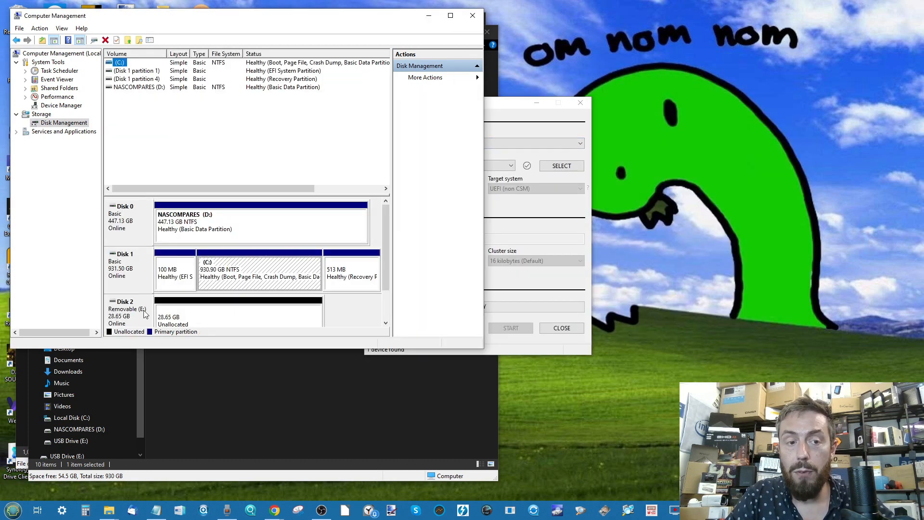
Inspect the options for removable Disk 2 (E:) and its unallocated space without changing anything, moving the Rufus window clear
click(153, 313)
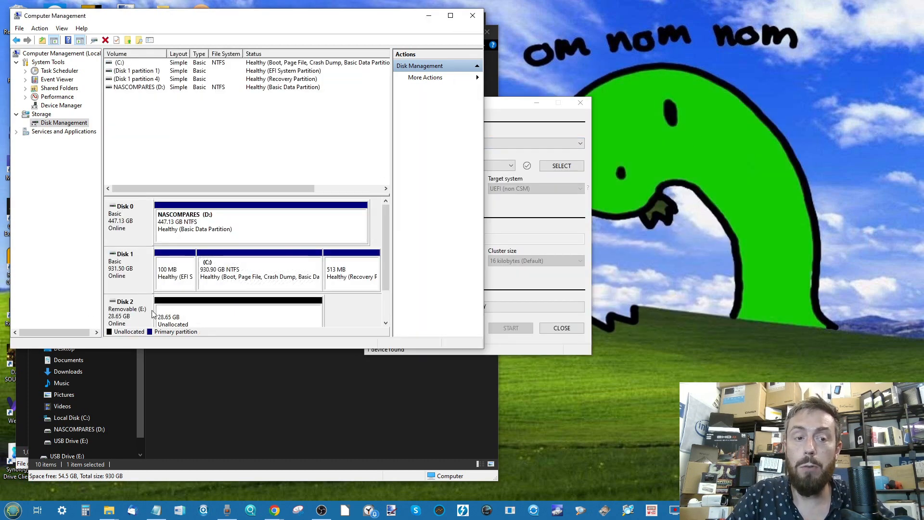
right_click(139, 309)
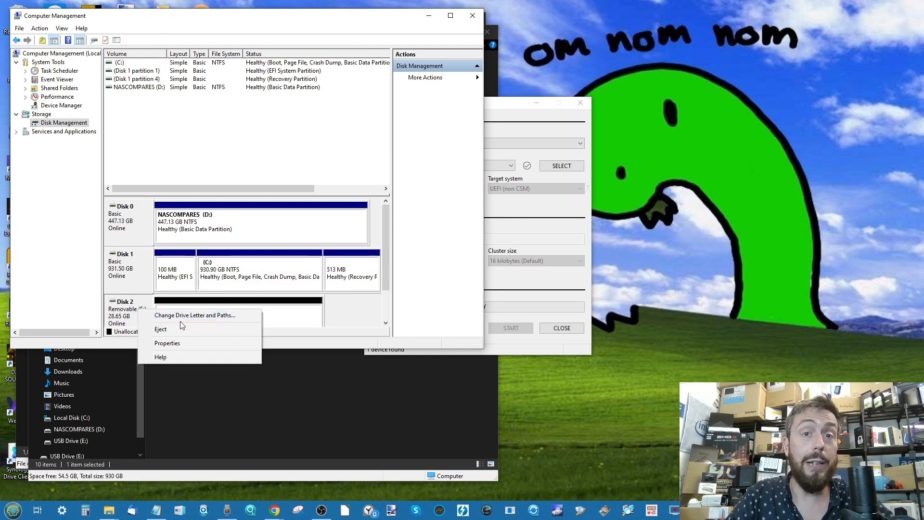
click(356, 322)
right_click(288, 311)
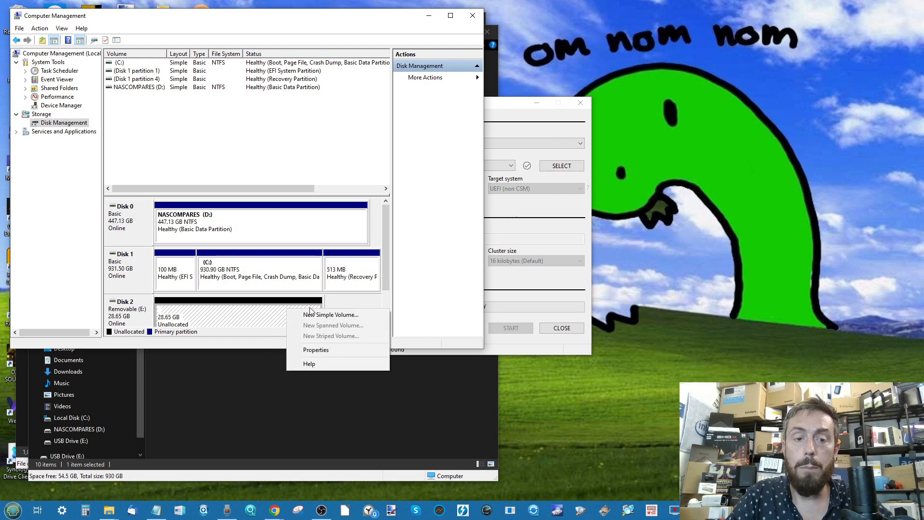
click(351, 300)
drag(524, 103, 707, 54)
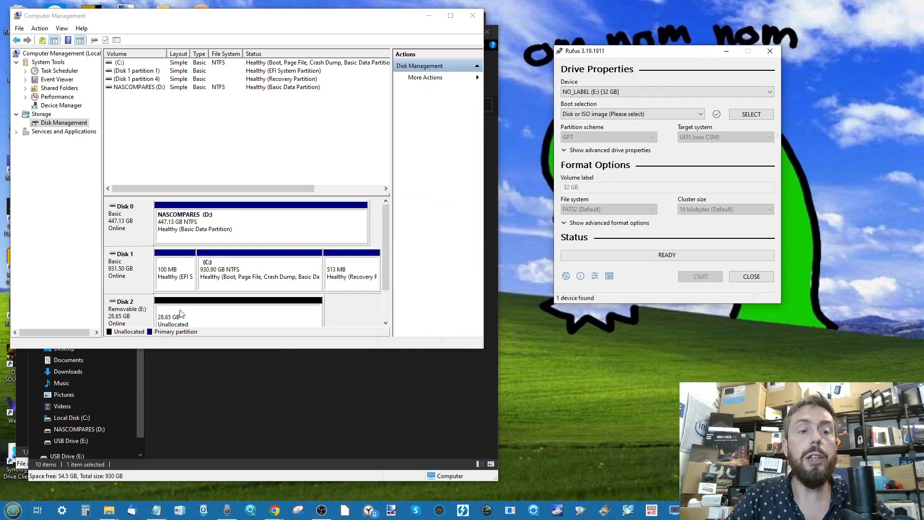
Close Computer Management and This PC, minimise the Downloads window, and reposition Rufus near the middle of the desktop
click(472, 16)
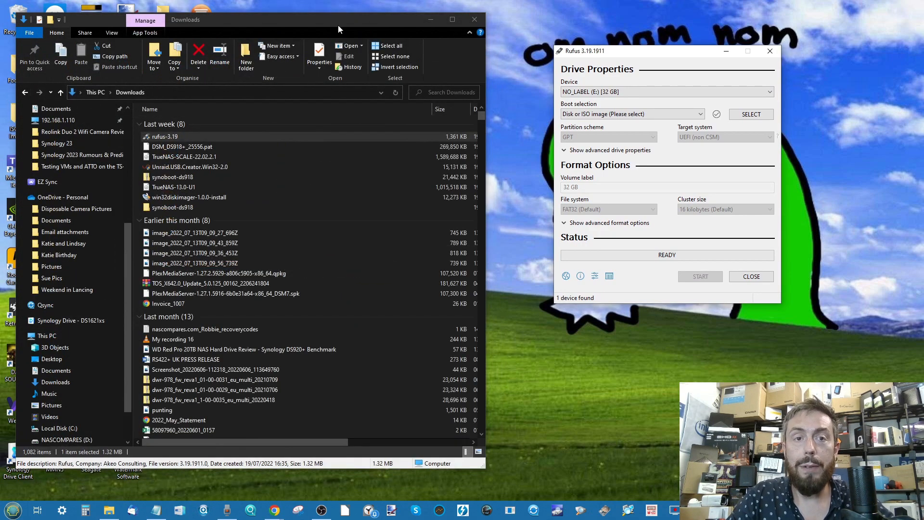
click(435, 23)
drag(627, 59, 452, 91)
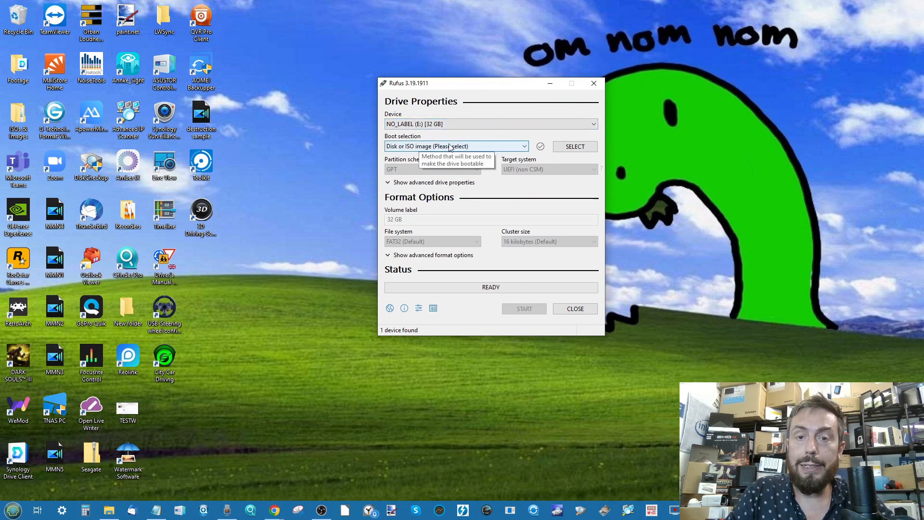
Load the TrueNAS-13.0-U1 disc image from Downloads as the boot selection, accepting DD image writing mode
click(576, 151)
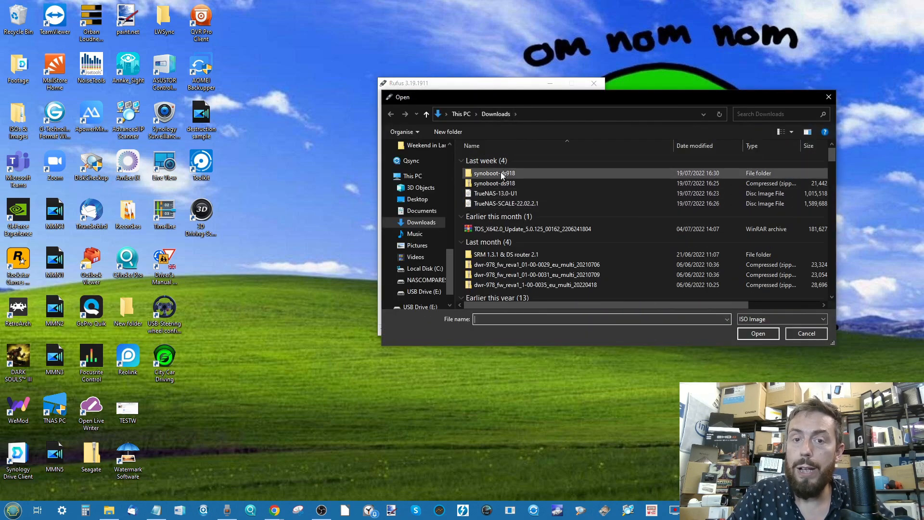
click(492, 195)
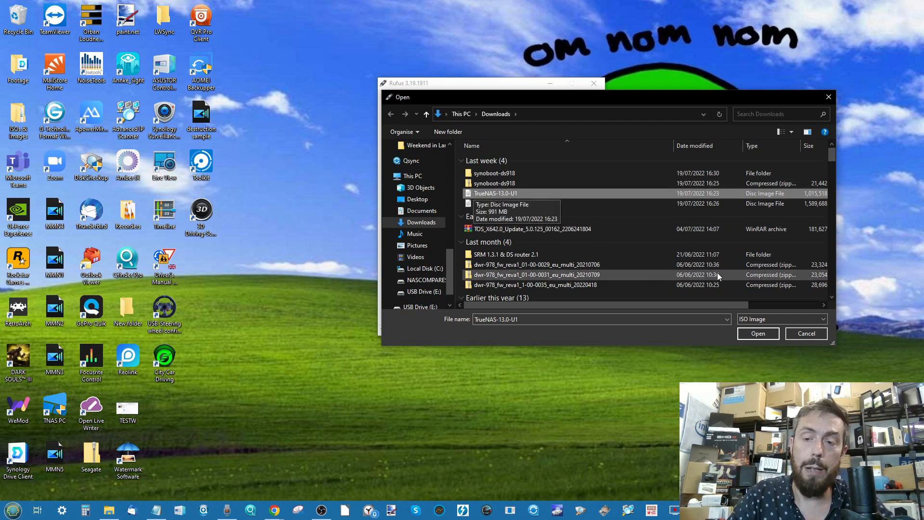
click(757, 334)
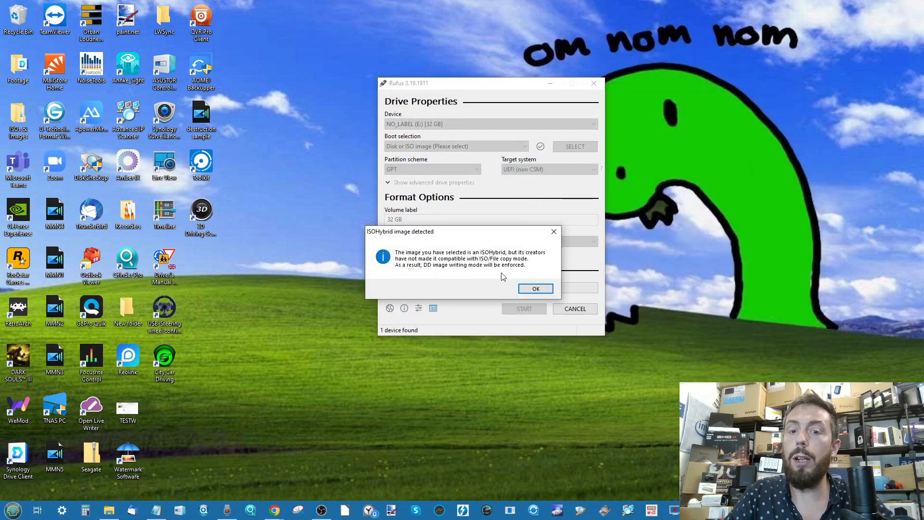
click(529, 289)
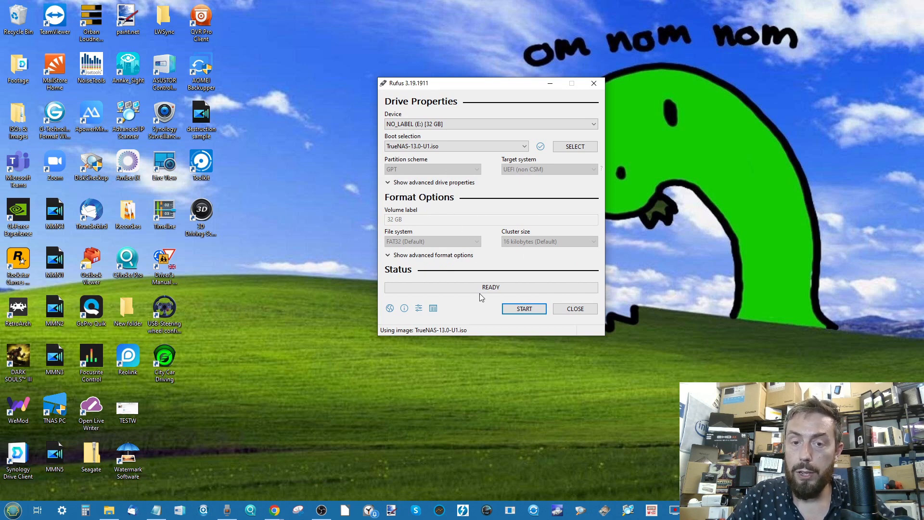
Write the TrueNAS image to the 32 GB USB drive (E:), agreeing to erase its data, and close Rufus once writing finishes
click(518, 311)
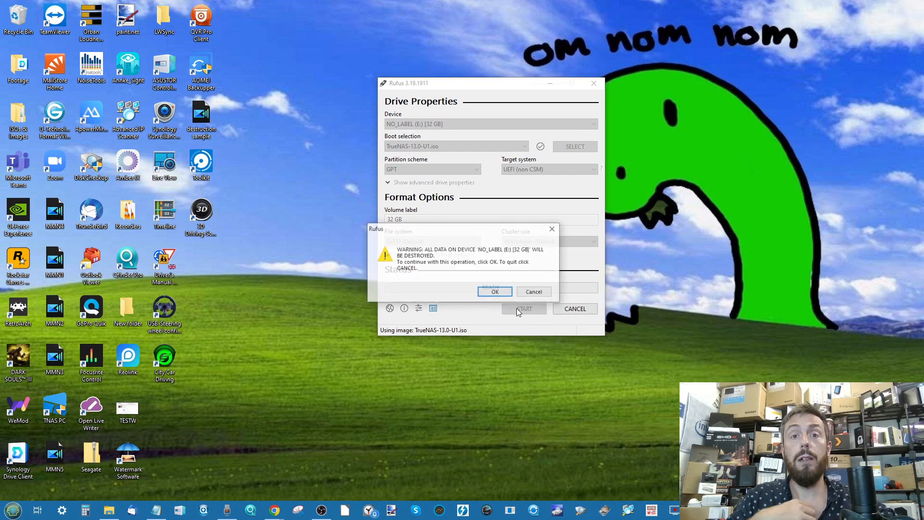
click(495, 293)
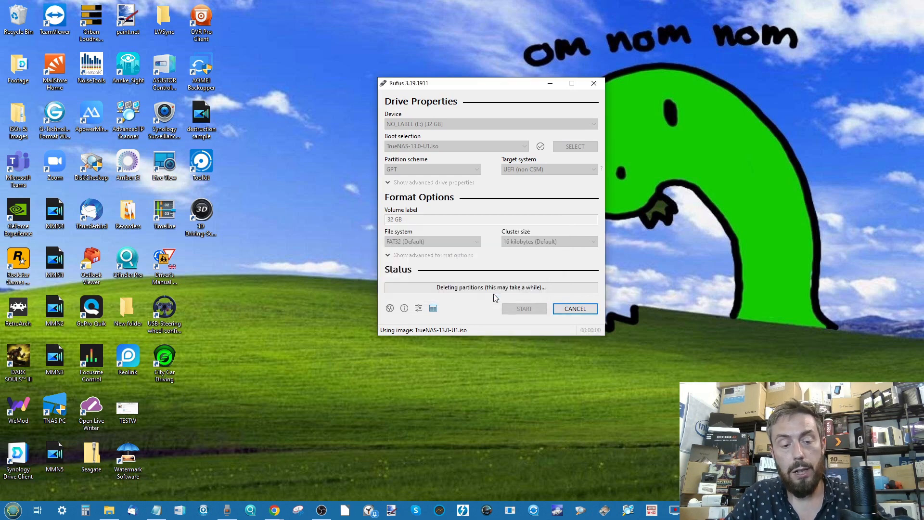
key(XF86AudioMute)
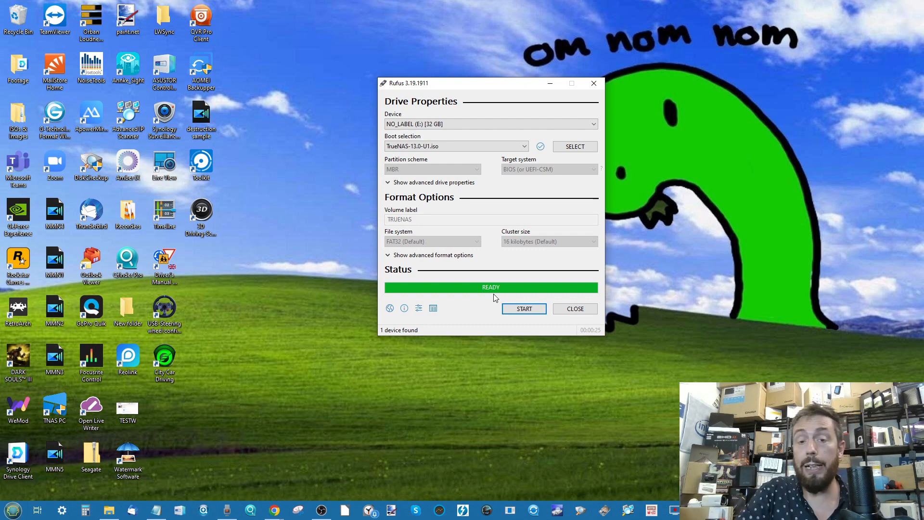
click(559, 308)
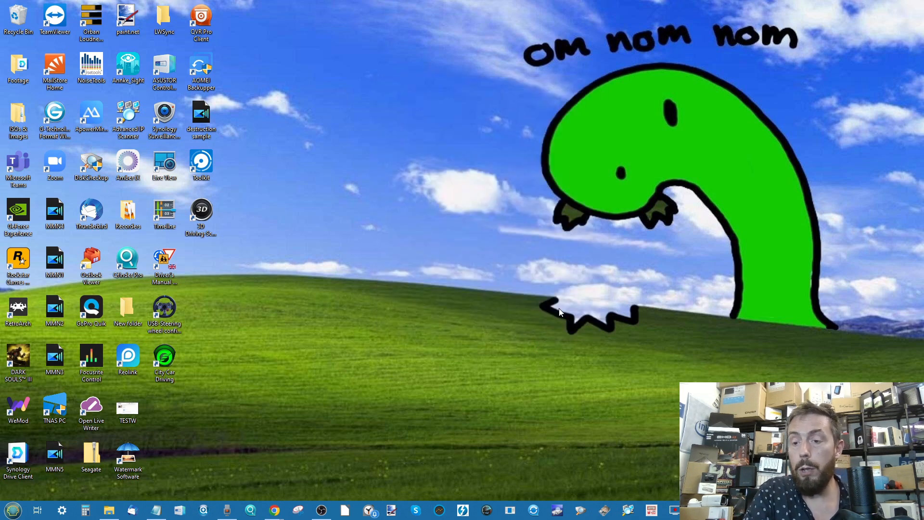
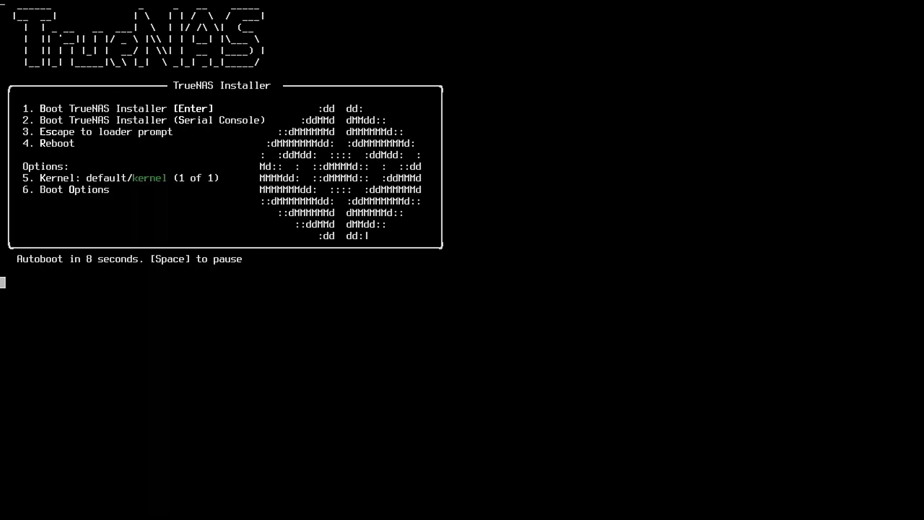
Boot the TrueNAS Installer and start the Install/Upgrade option from the console setup
key(space)
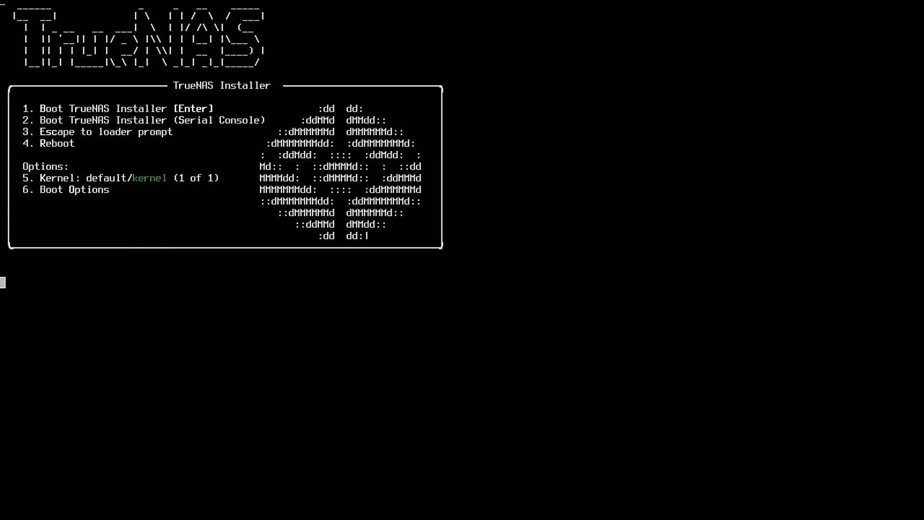
key(Return)
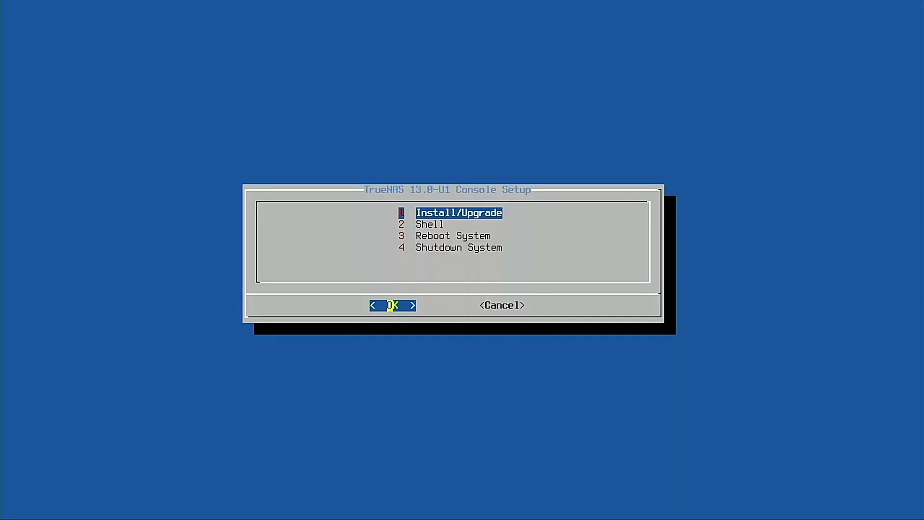
key(Down)
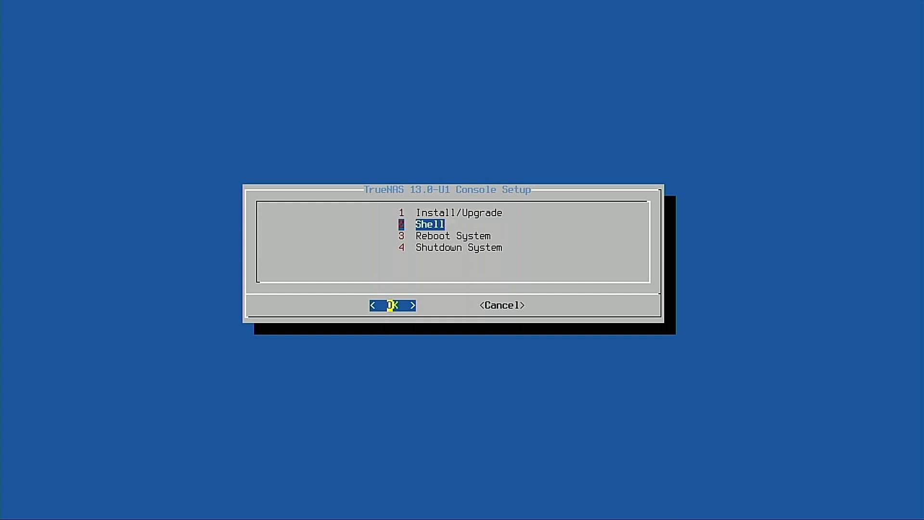
key(Up)
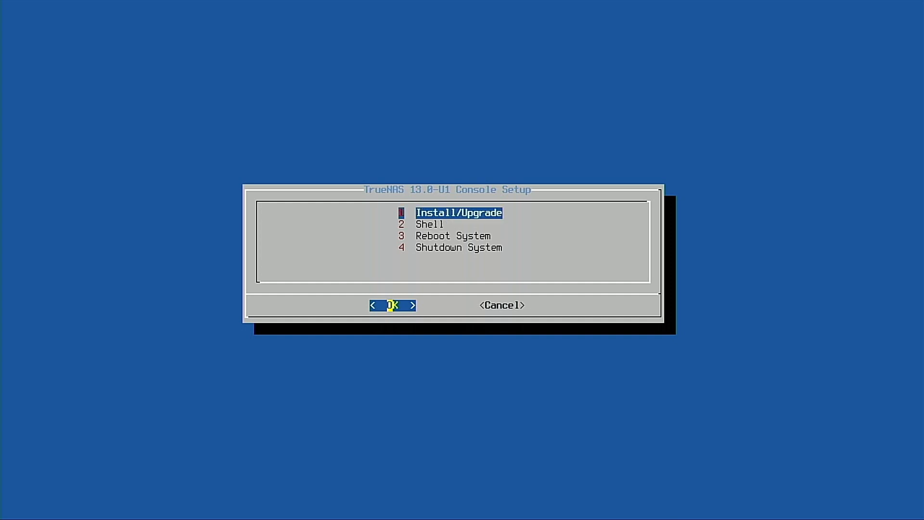
key(Return)
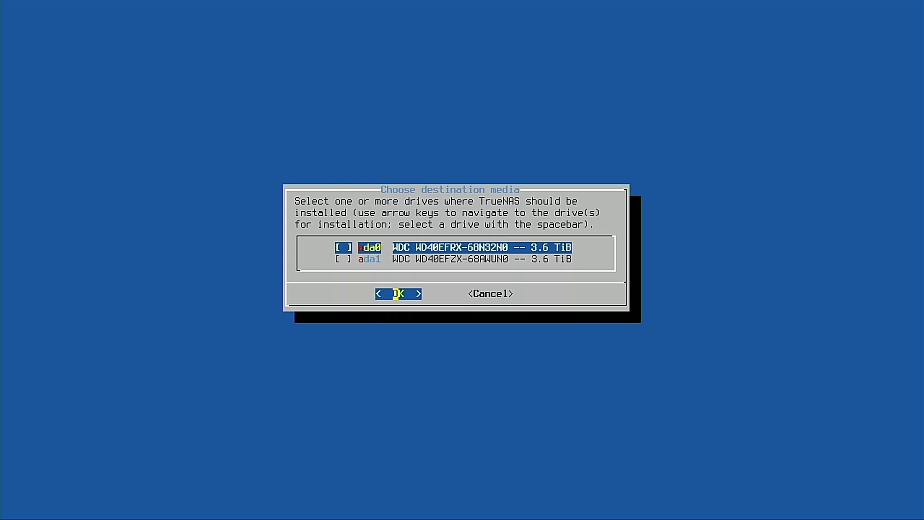
Choose only ada0 as the TrueNAS installation drive and agree to erase all its partitions and data
key(Down)
key(Up)
key(space)
key(Down)
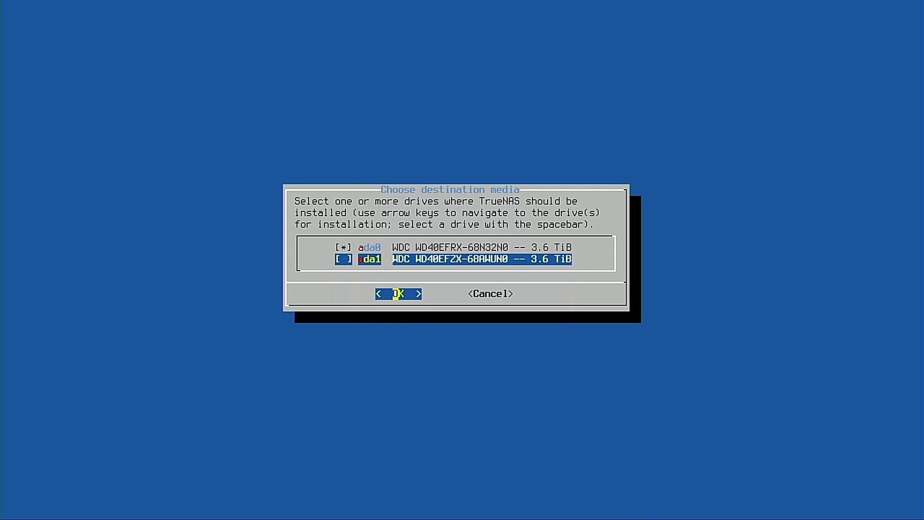
key(Right)
key(Left)
key(Return)
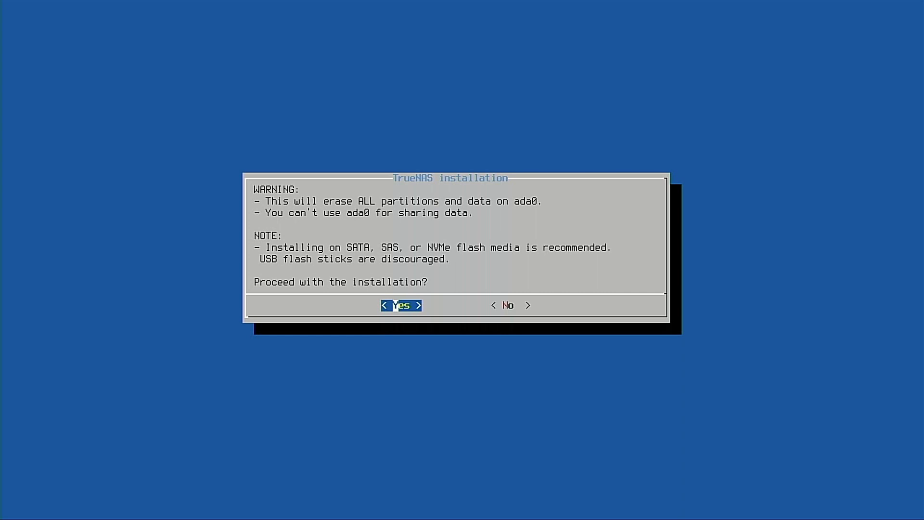
key(Right)
key(Left)
key(Return)
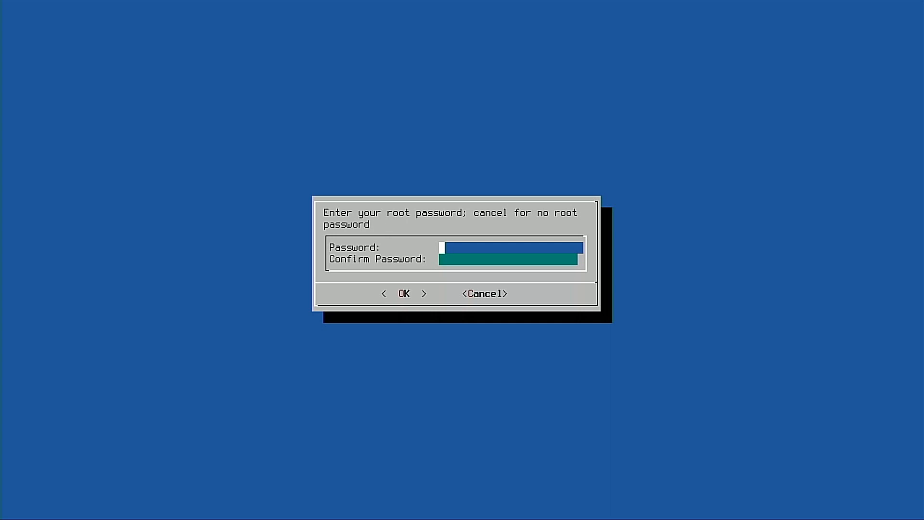
Enter and confirm the root password, and accept creating a 16GB swap partition on the boot device
text(********)
key(Tab)
text(********)
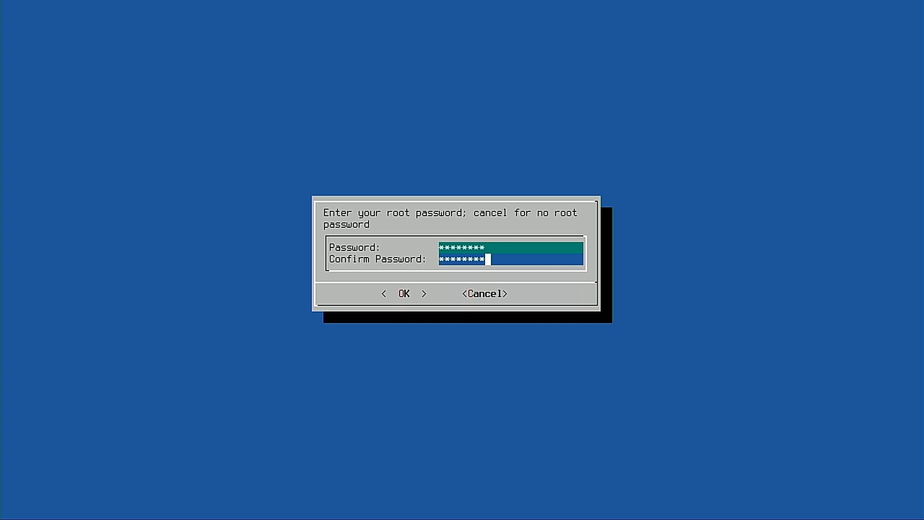
key(Tab)
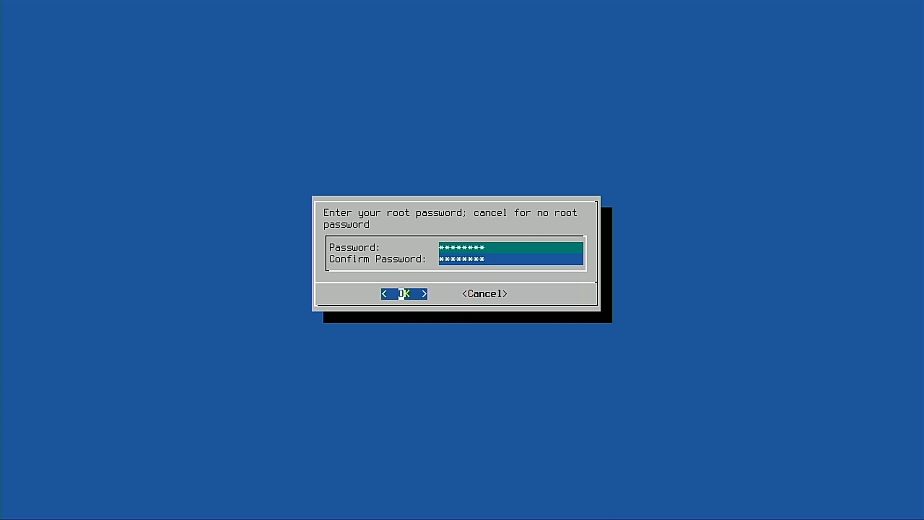
key(Return)
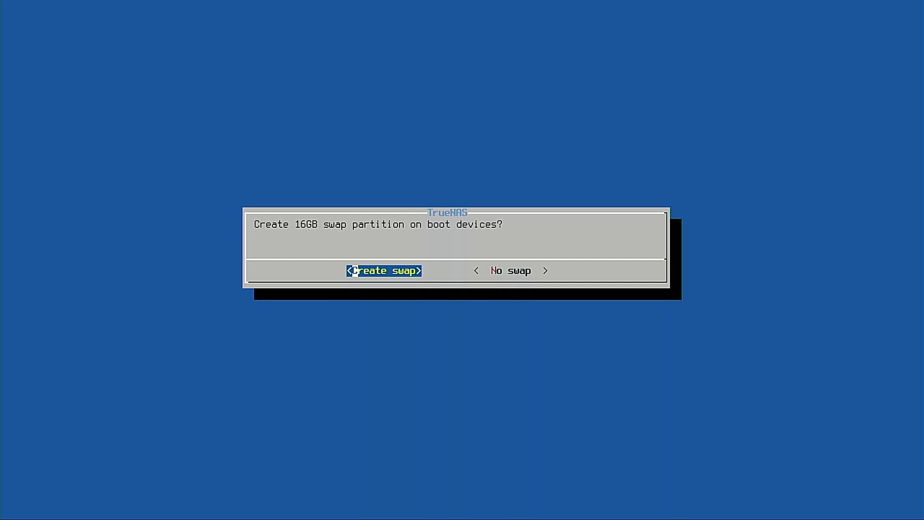
key(Return)
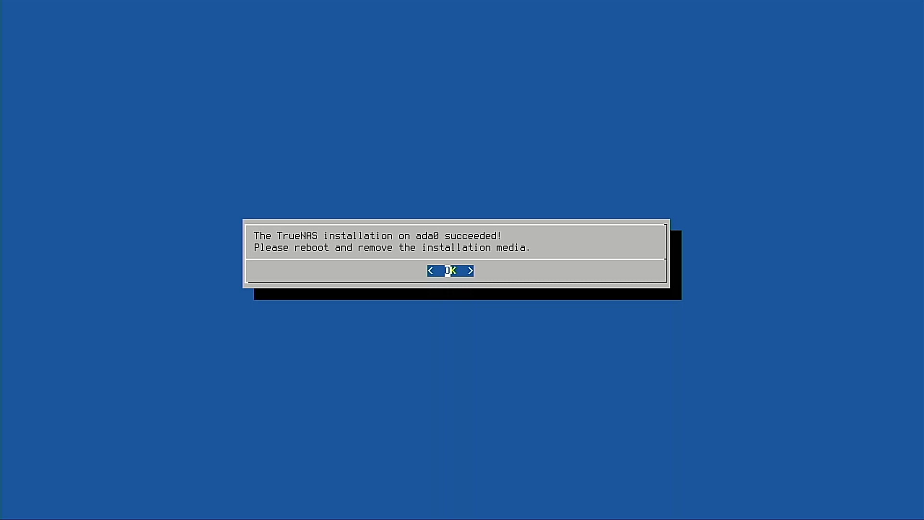
Dismiss the installation completion message and reboot the system from the console setup
key(Return)
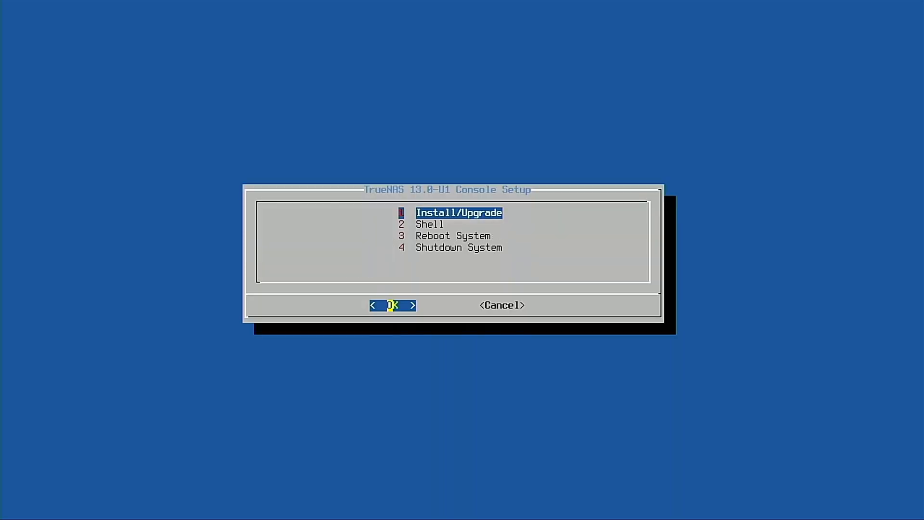
key(Down)
key(Down)
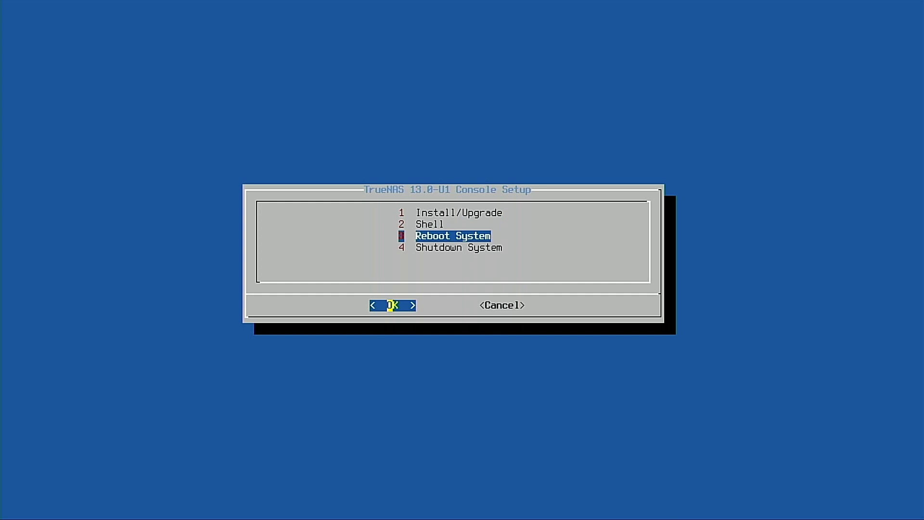
key(Down)
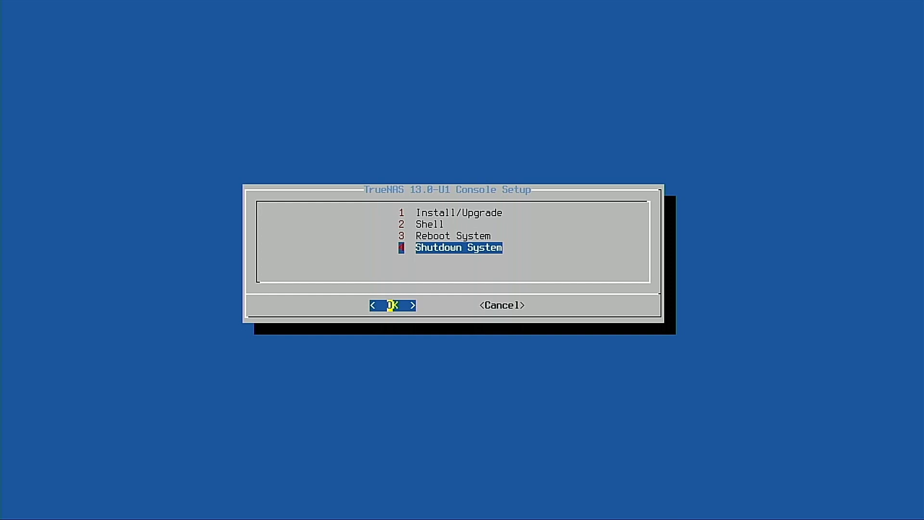
key(Up)
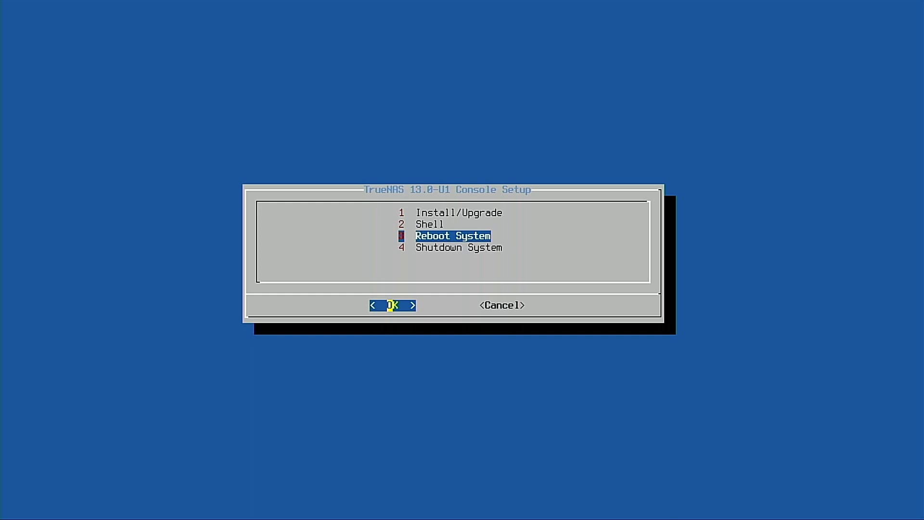
key(Down)
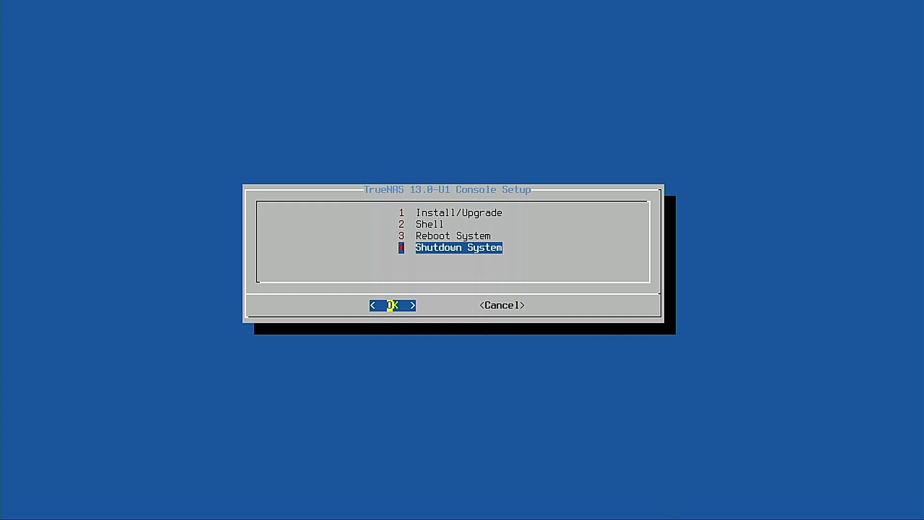
key(Up)
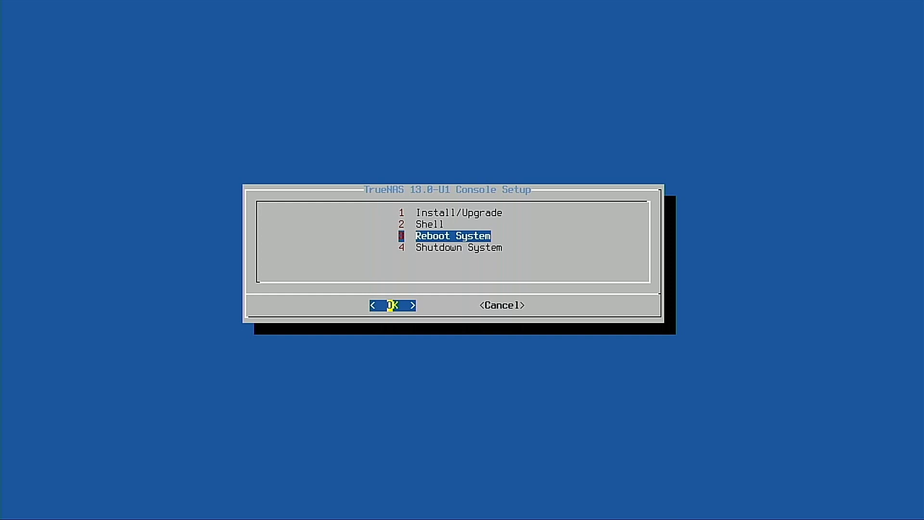
key(Return)
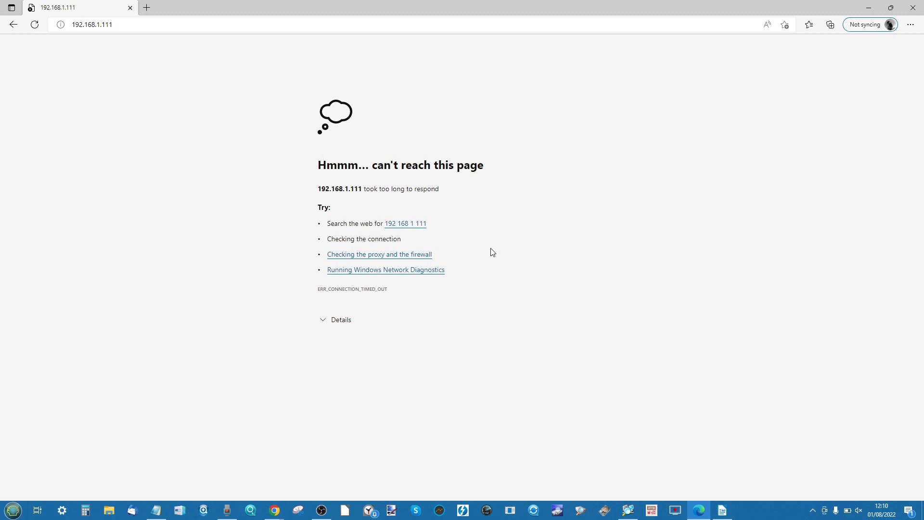
Switch to Advanced IP Scanner, collapse the 192.168.1.111 entry, and rescan the range 192.168.1.1-254
click(628, 509)
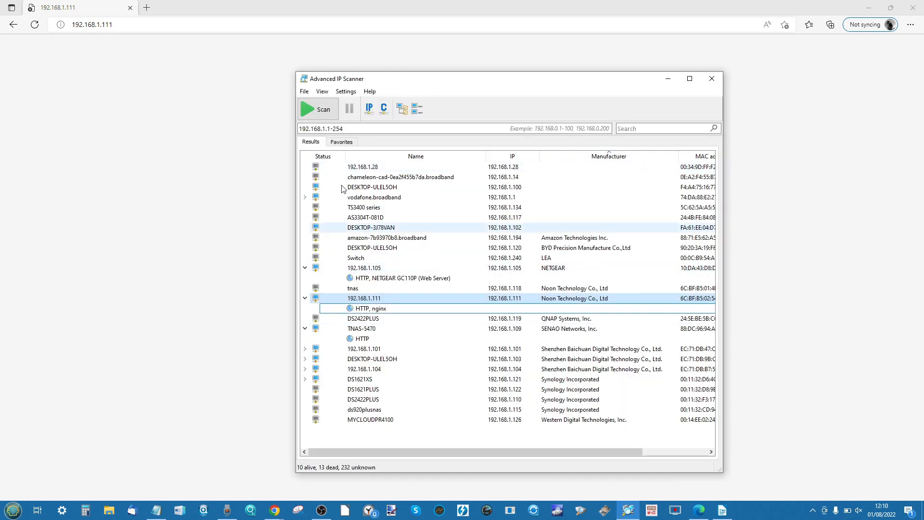
click(305, 298)
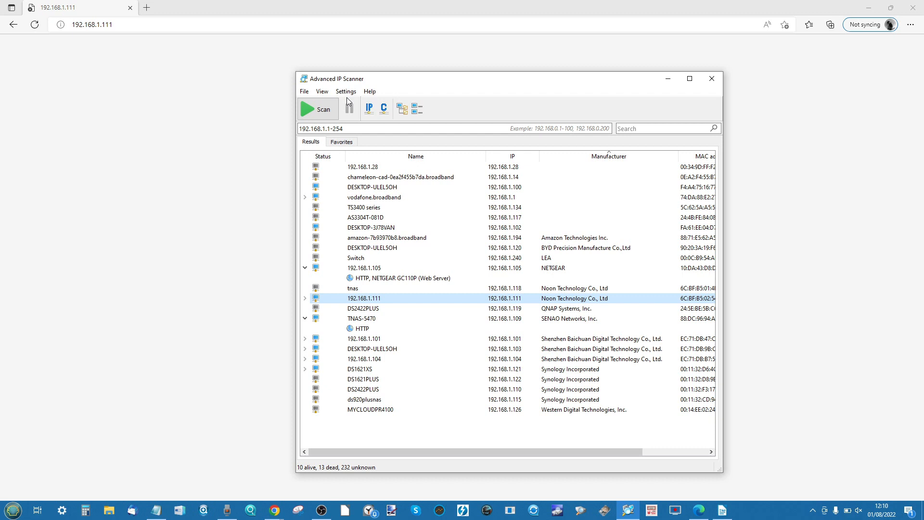
click(309, 113)
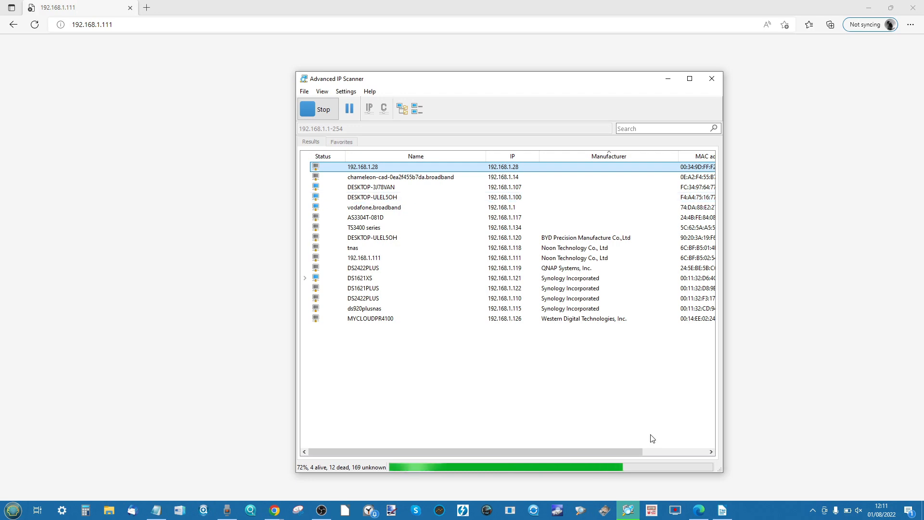
Check the NAS's boot output through the video capture source in OBS, and return to Advanced IP Scanner
click(321, 511)
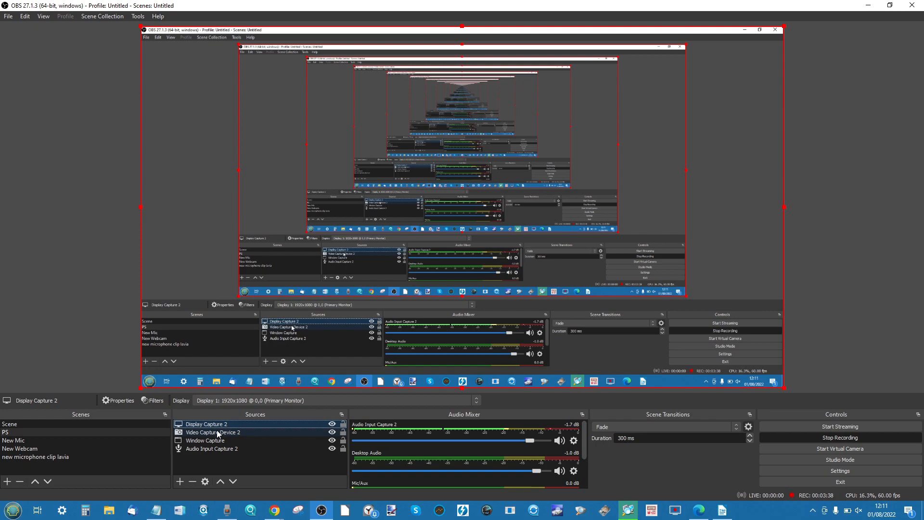
key(shift+Down)
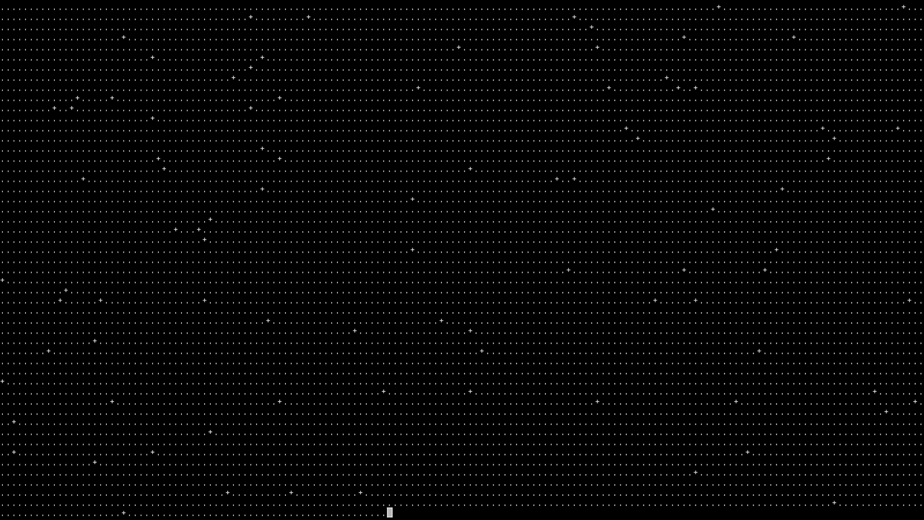
key(alt+Tab)
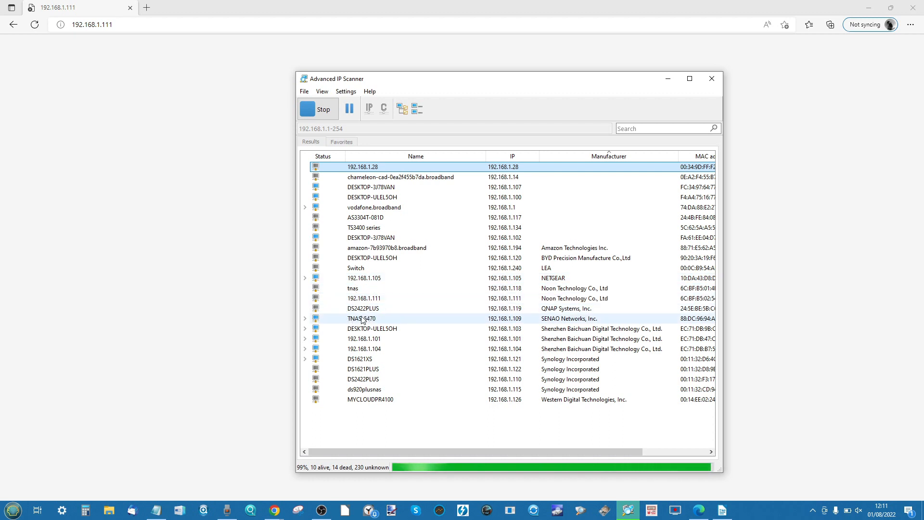
Check TNAS-5470's HTTP service and expand 192.168.1.111 in the scan results to reach the TrueNAS sign-in page
click(305, 318)
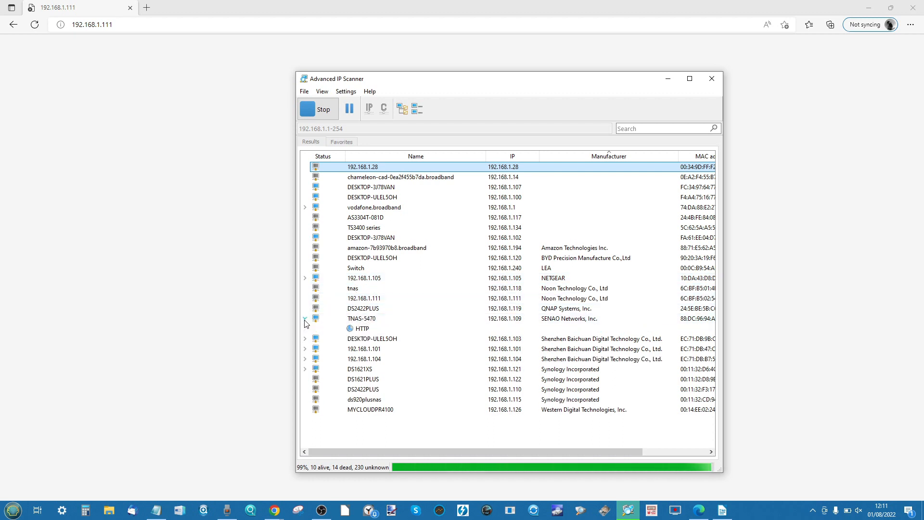
double_click(362, 329)
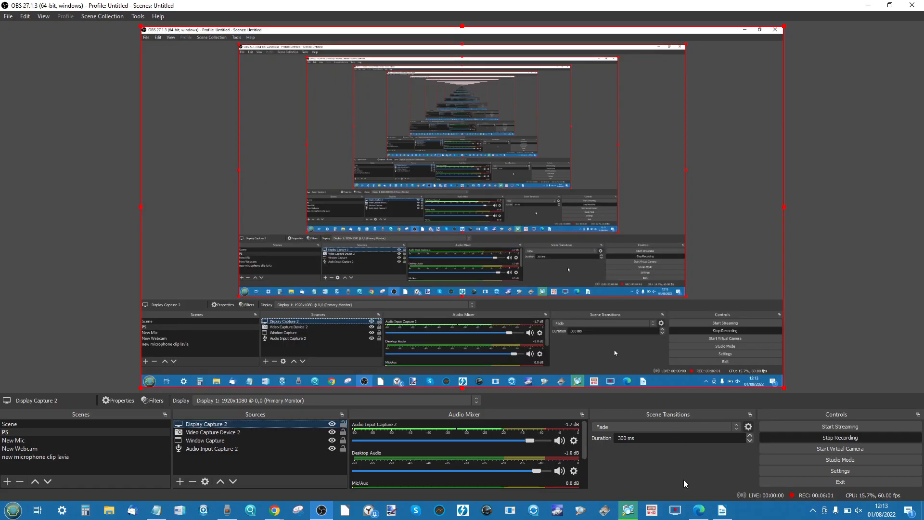
click(626, 511)
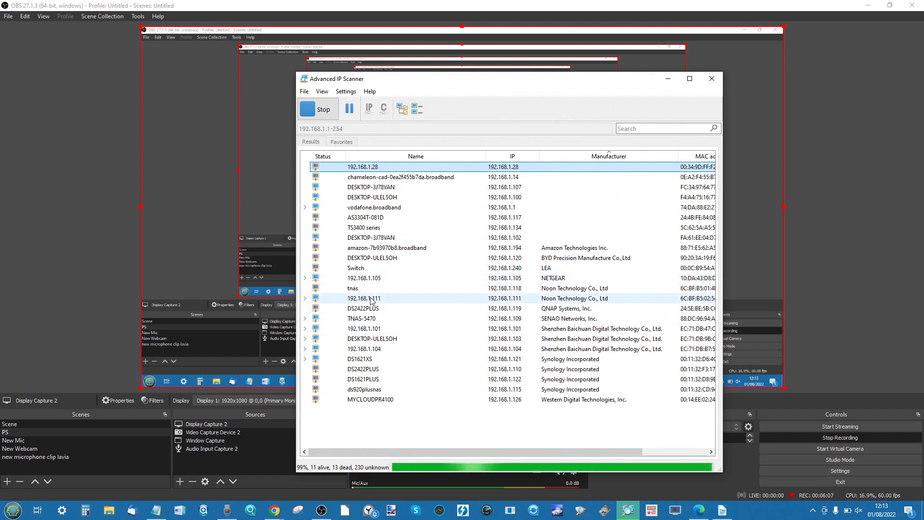
click(305, 298)
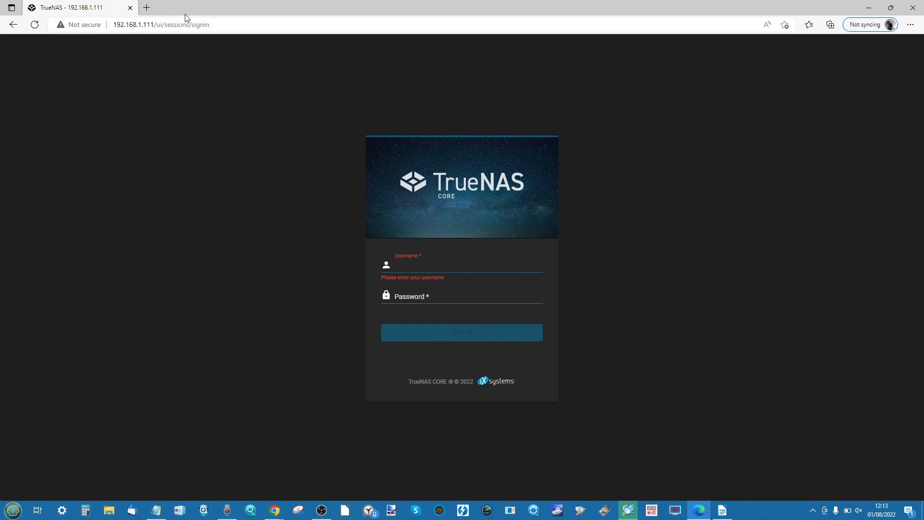
Log in to TrueNAS CORE as root with the account password
text(root)
key(Tab)
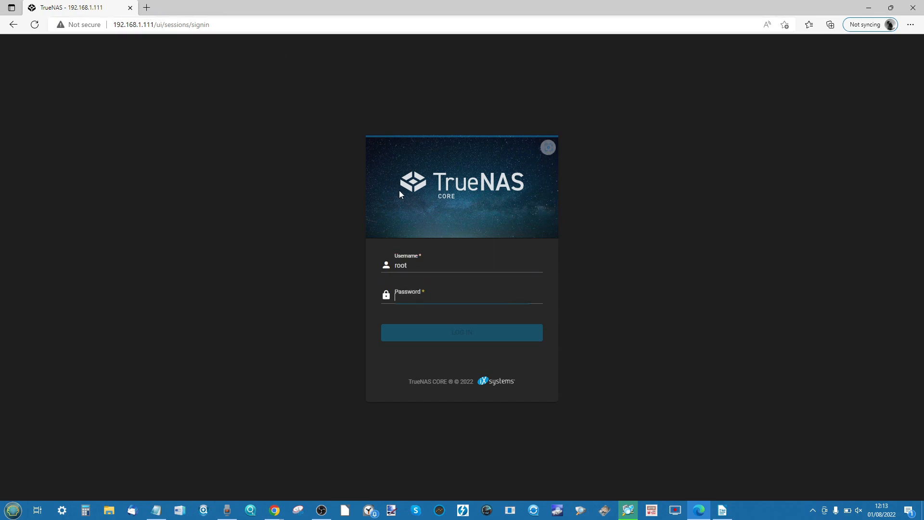
text(********)
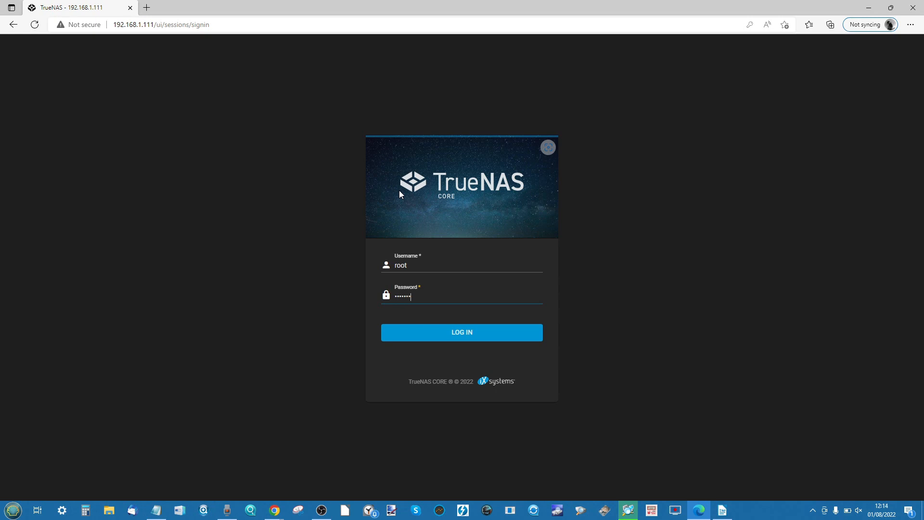
click(452, 330)
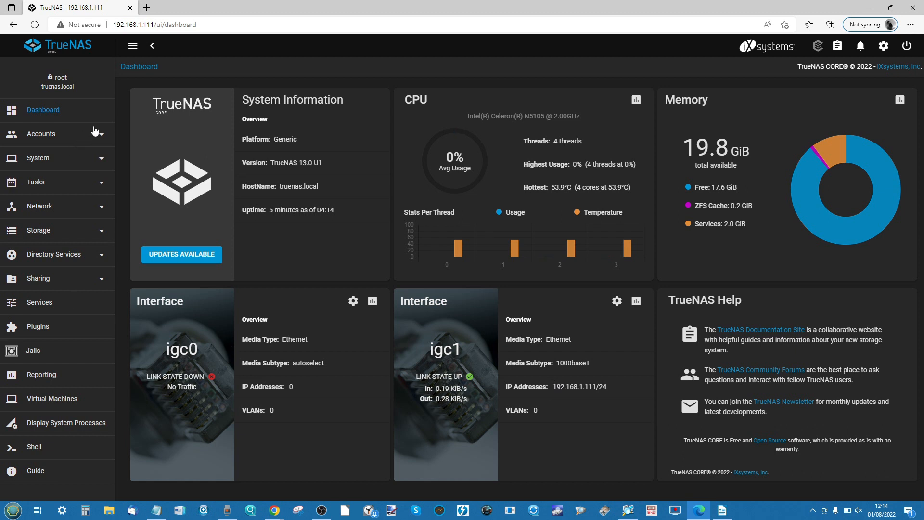
Review the options available under Accounts and System
click(65, 140)
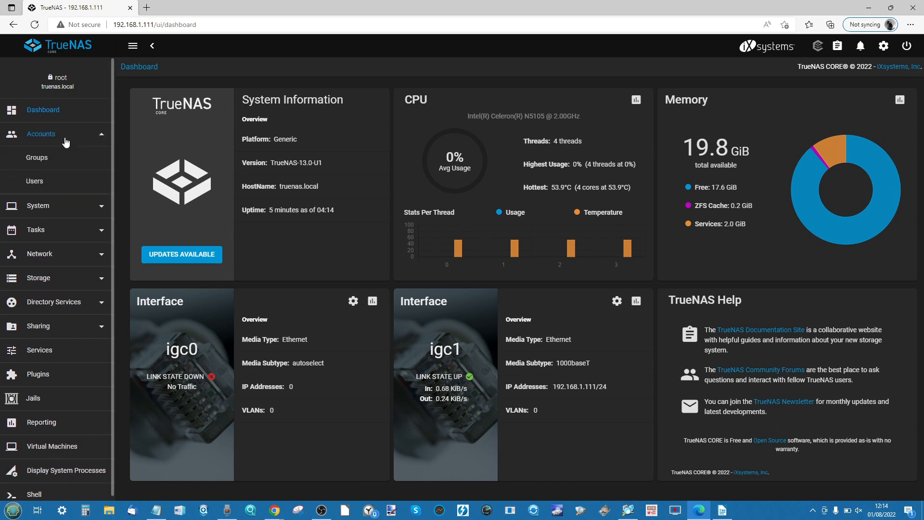
click(56, 206)
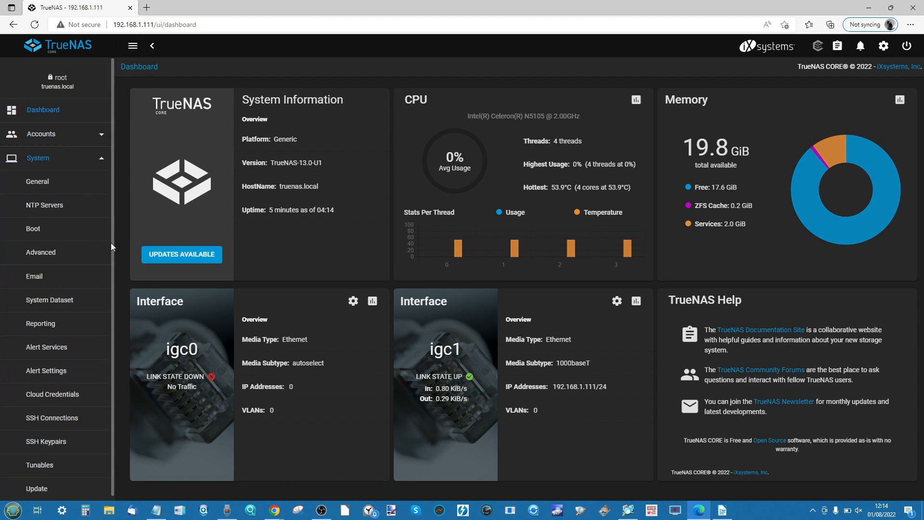
scroll(71, 310, down, 9)
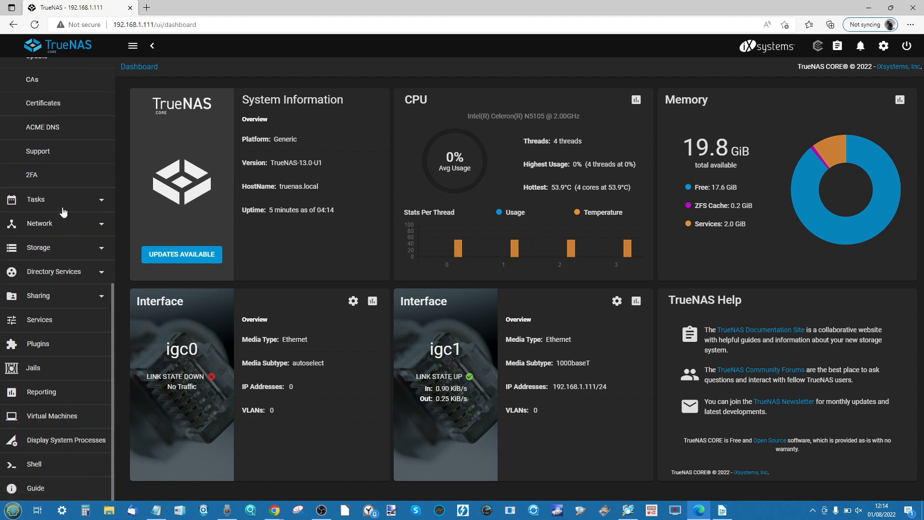
Go to the storage pools and start creating a new pool
click(48, 247)
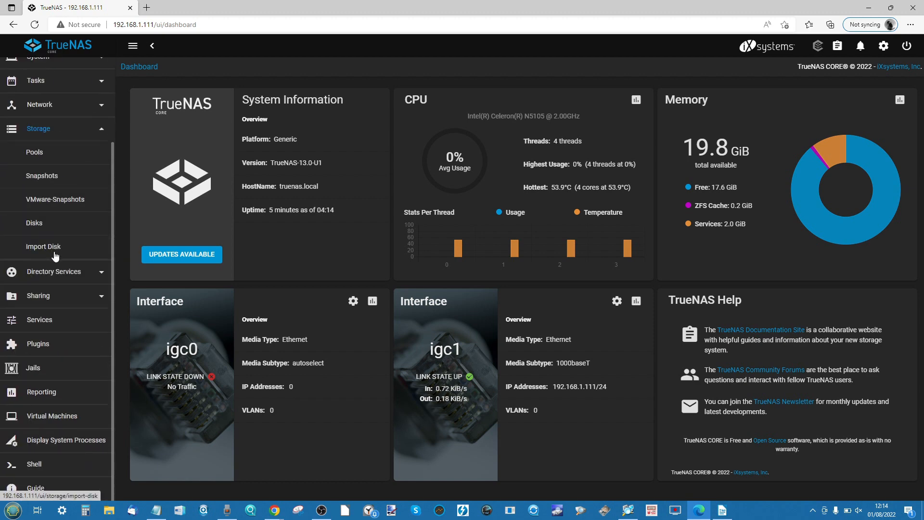
click(45, 155)
click(886, 110)
click(207, 224)
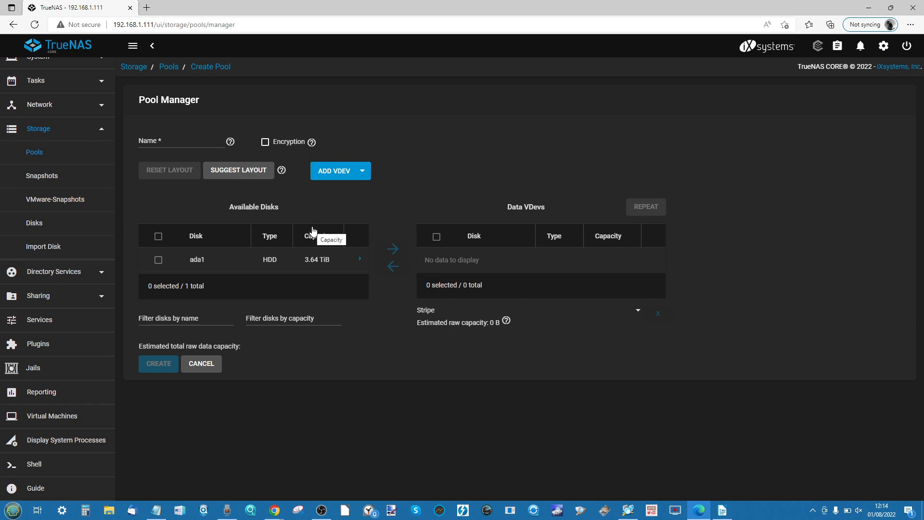
Add disk ada1 to the pool's data vdev as a stripe and force that layout, accepting its data-loss caution
click(158, 261)
click(393, 248)
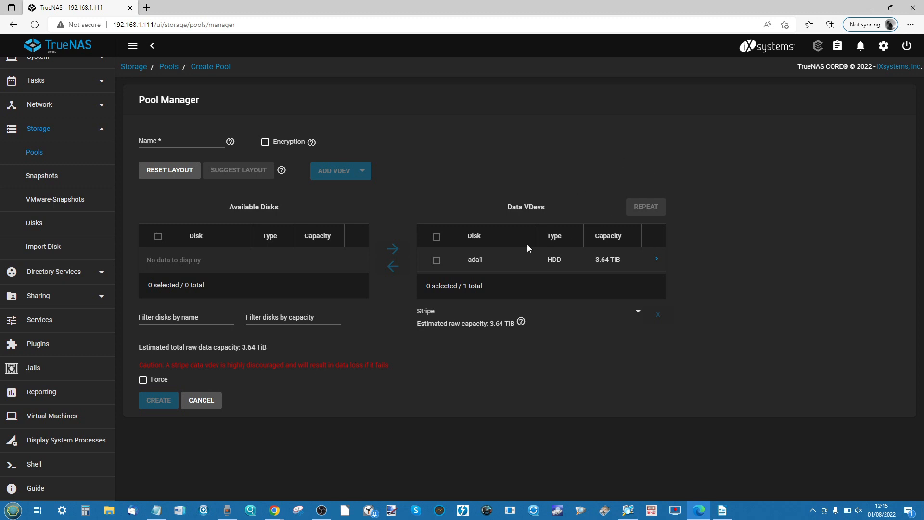
click(142, 379)
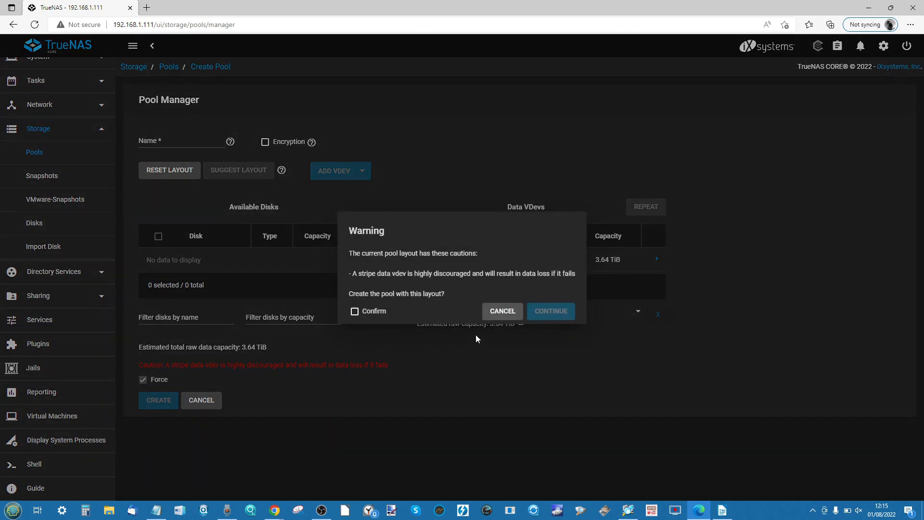
click(355, 311)
click(535, 311)
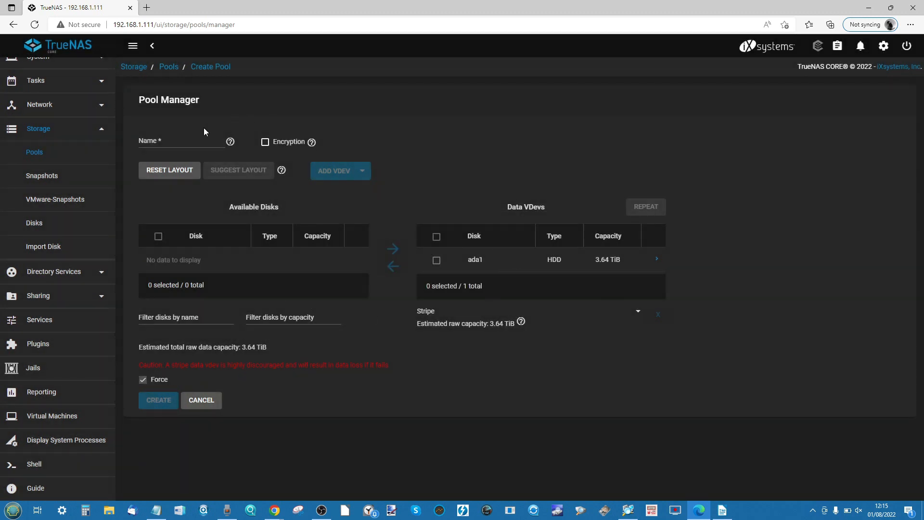
Name the pool Test4tb and create it, agreeing to erase the contents of the added disk
click(187, 138)
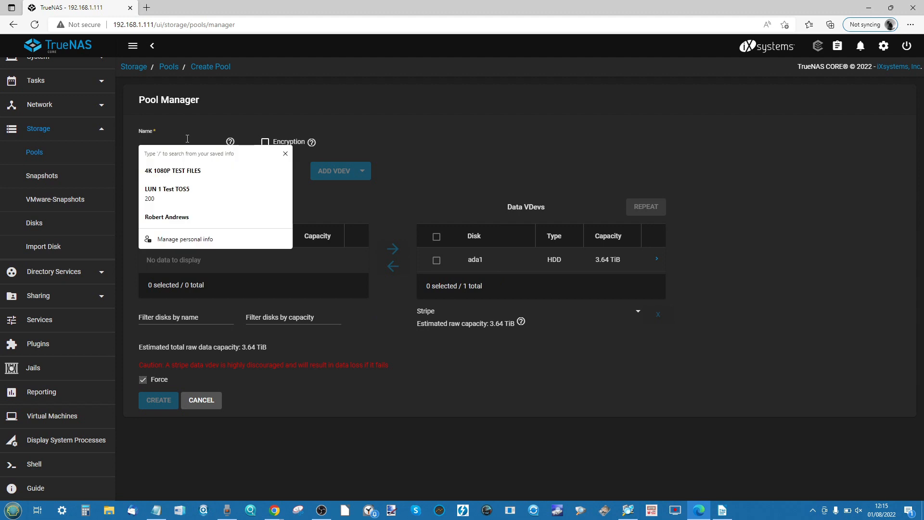
text(Test4tb)
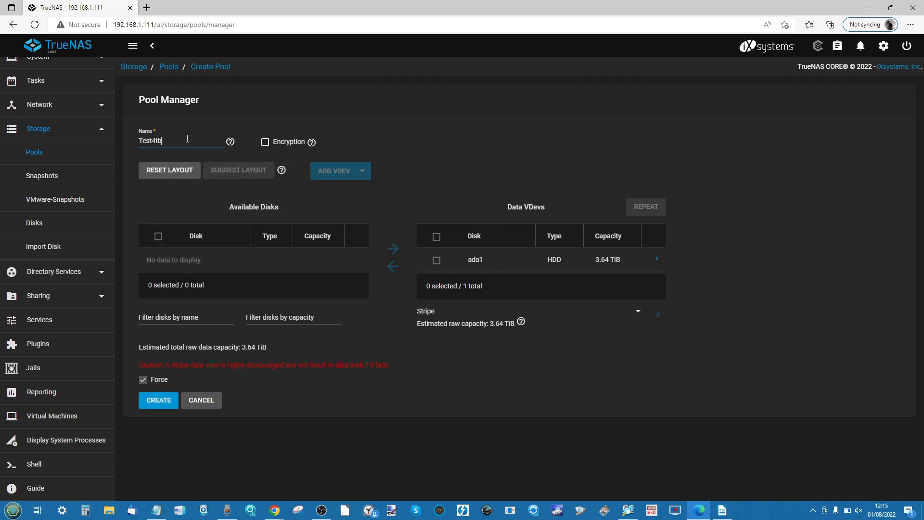
click(166, 398)
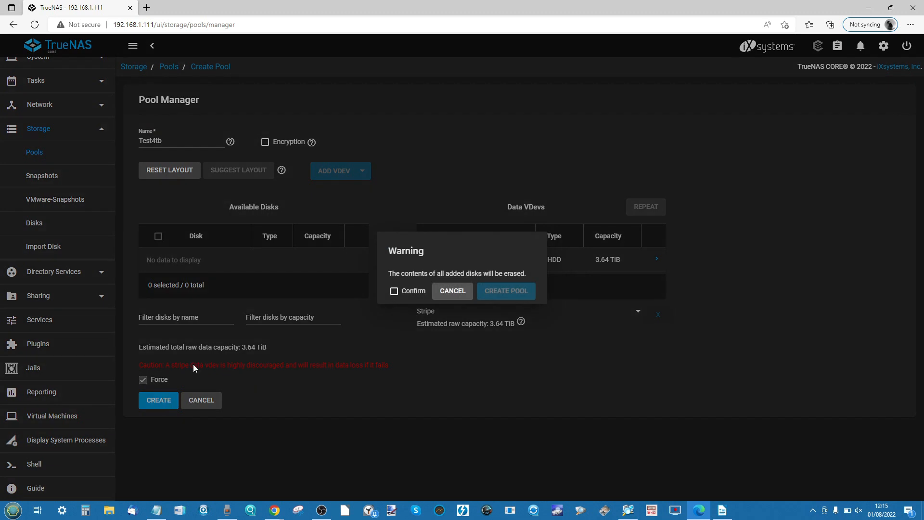
click(413, 291)
click(503, 290)
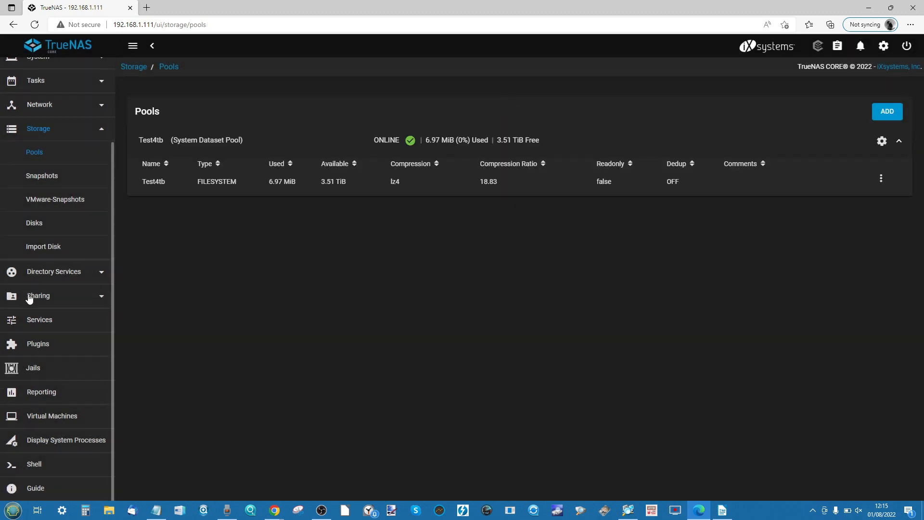
Choose Test4tb as the pool for plugin and jail storage, and return to the dashboard
click(49, 345)
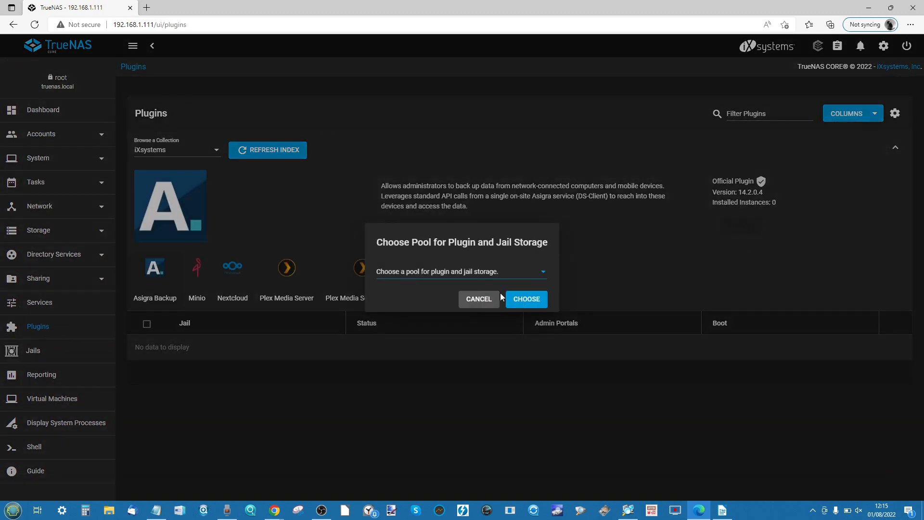
click(474, 267)
click(389, 274)
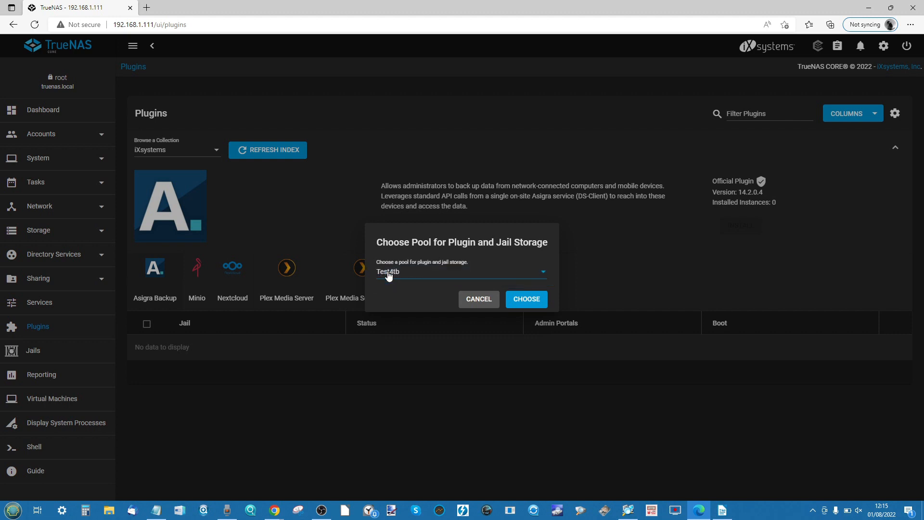
click(539, 297)
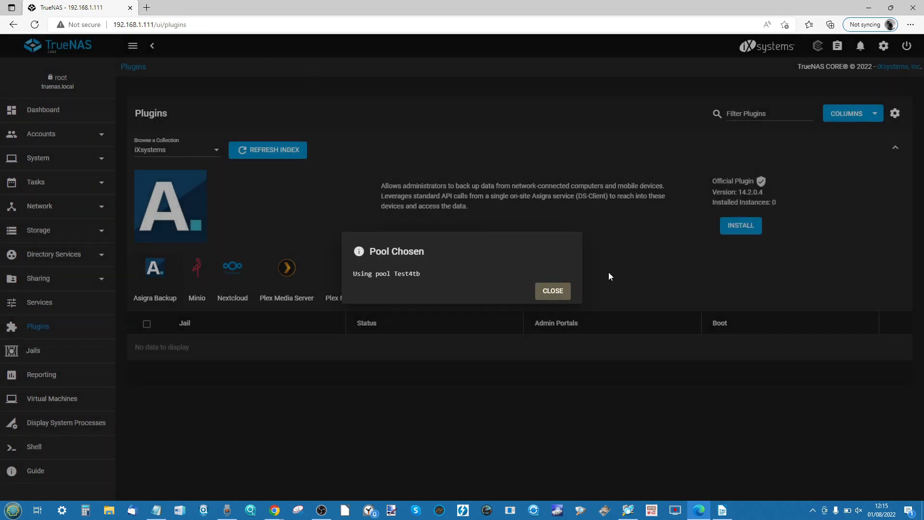
click(552, 290)
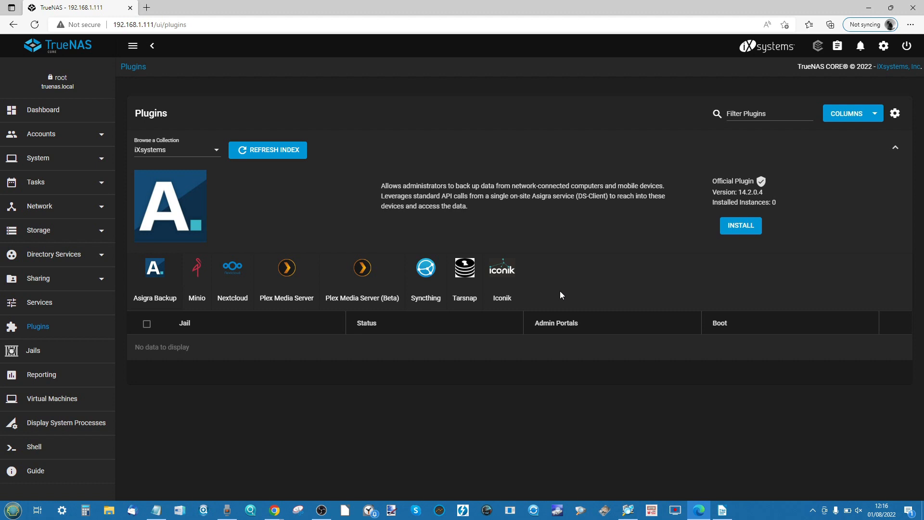
click(52, 120)
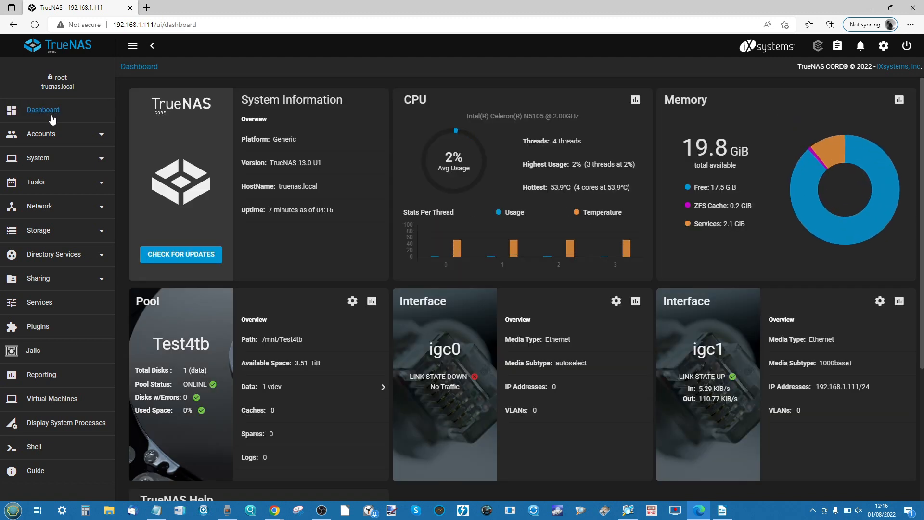